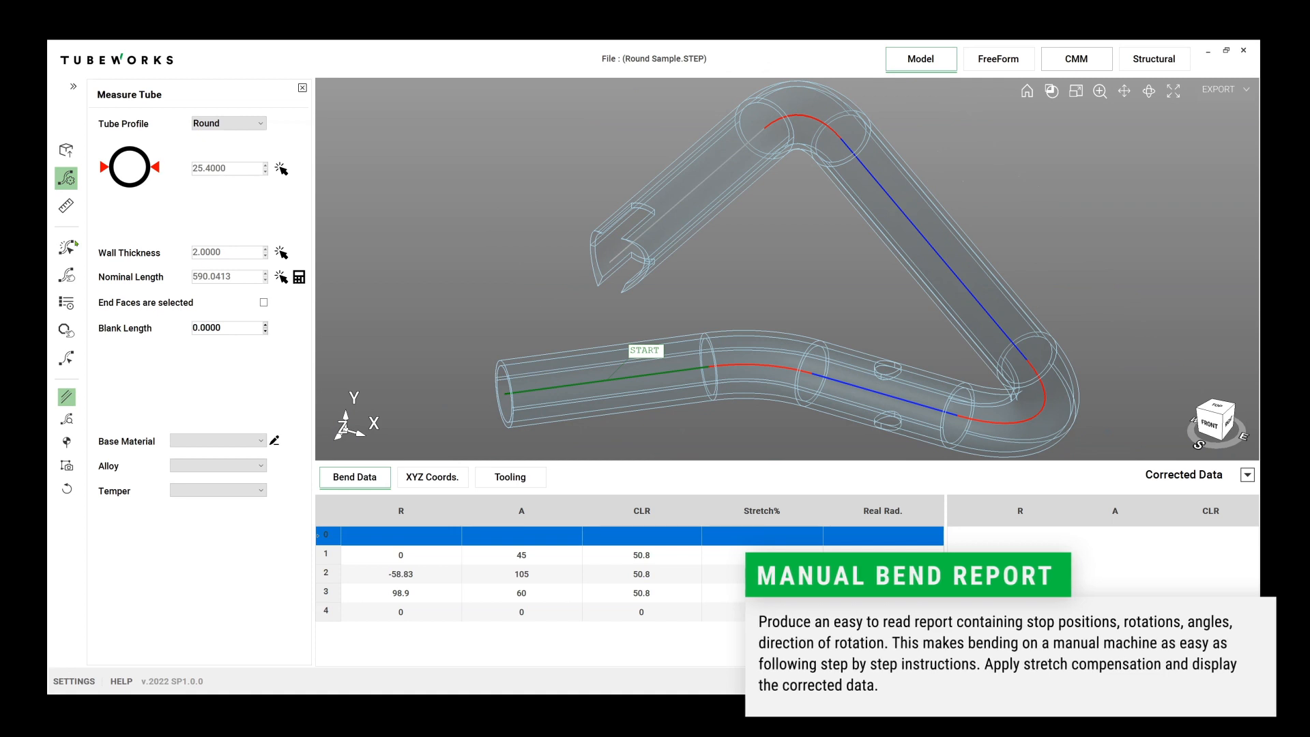
- Create a manual bender stop positions report for the tube, save it as Manual Stop_NV.pdf, and close the report
left_click(68, 331)
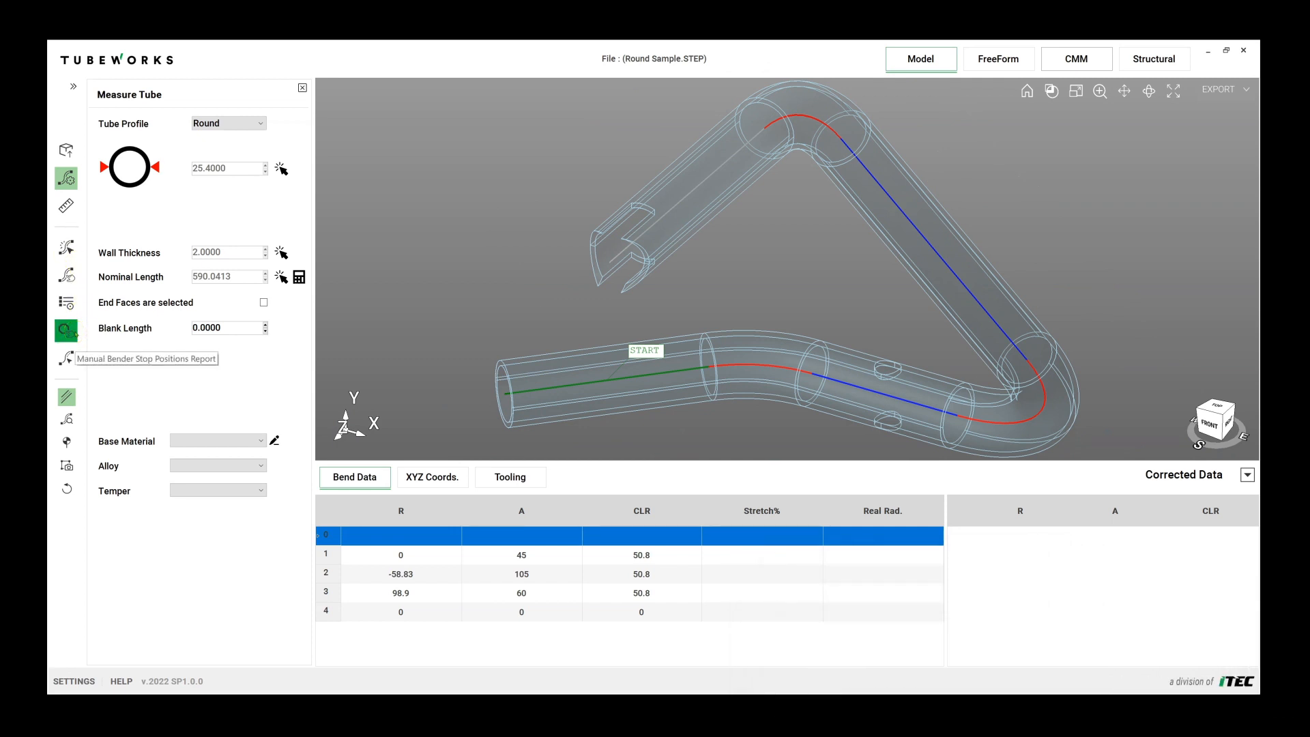
left_click(68, 331)
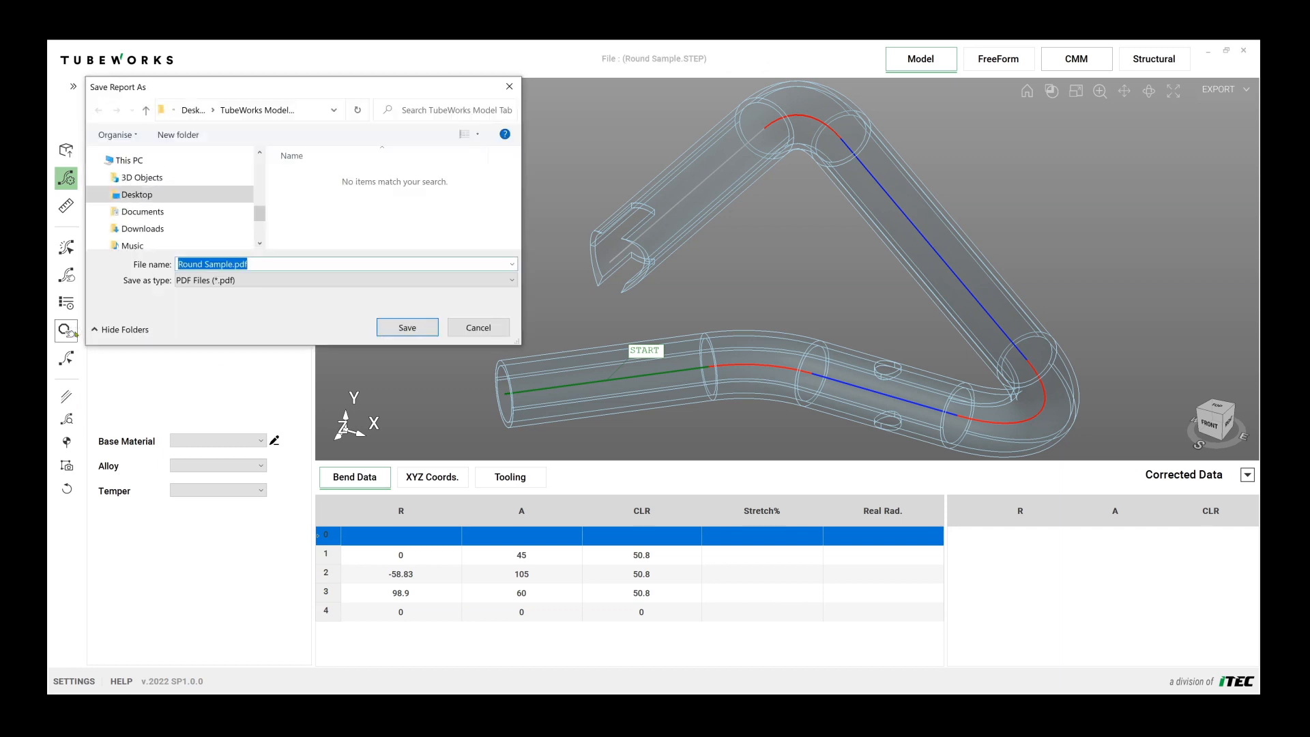
left_click_drag(231, 264, 176, 266)
type("Manual St")
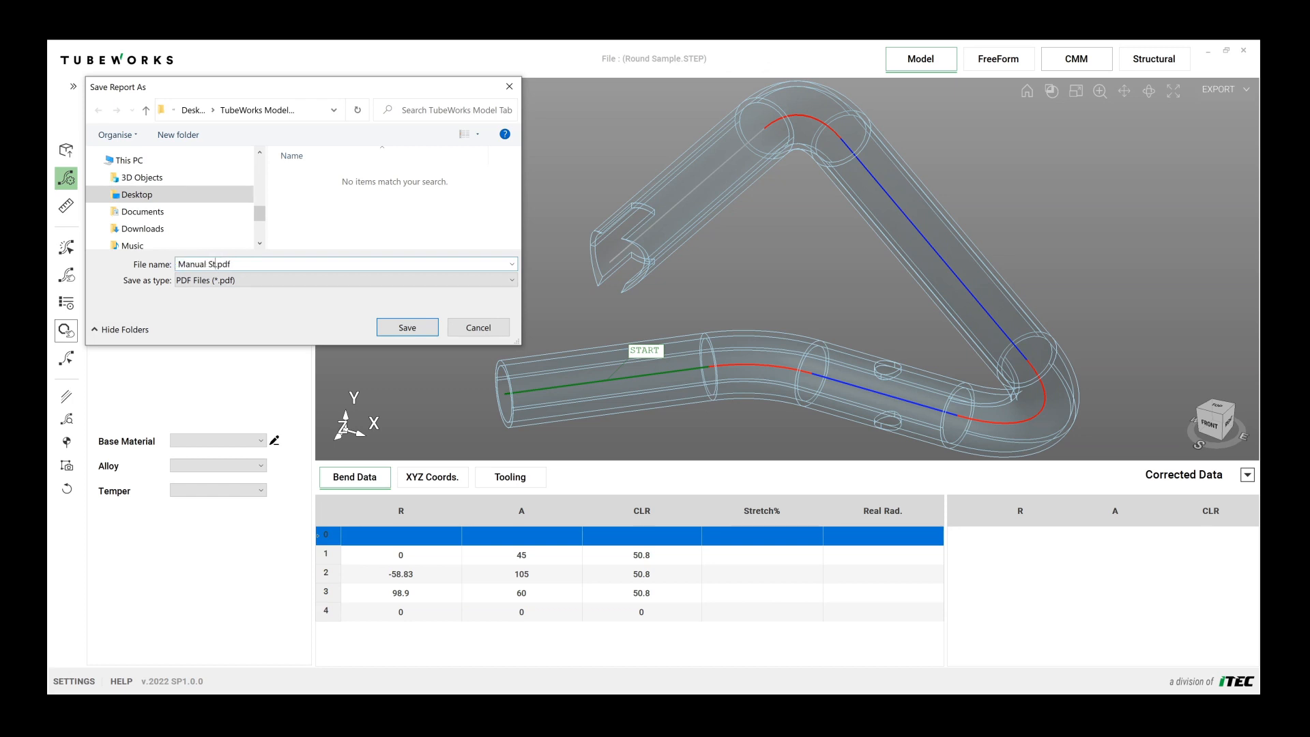
type("op_NV")
left_click(398, 322)
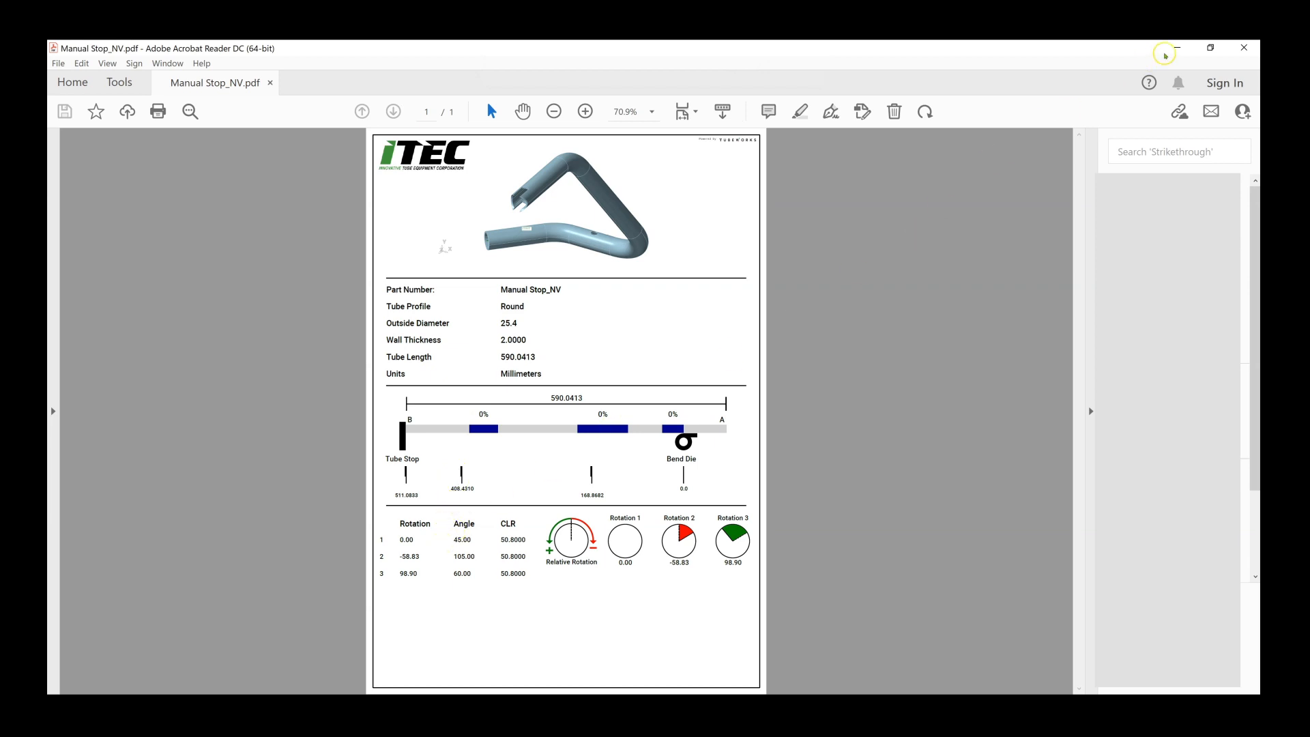
left_click(1235, 44)
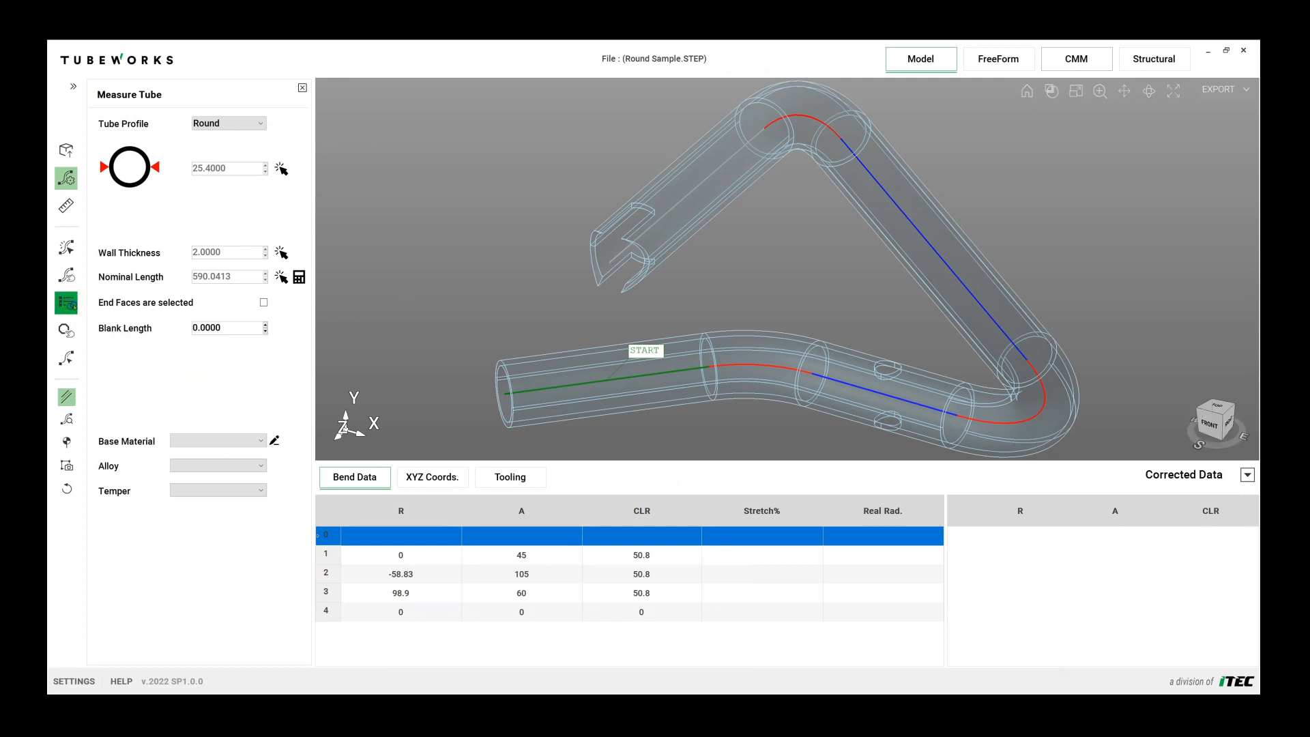
- Open the tooling log and examine its bend dies, stretch values, materials and settings tables
left_click(66, 303)
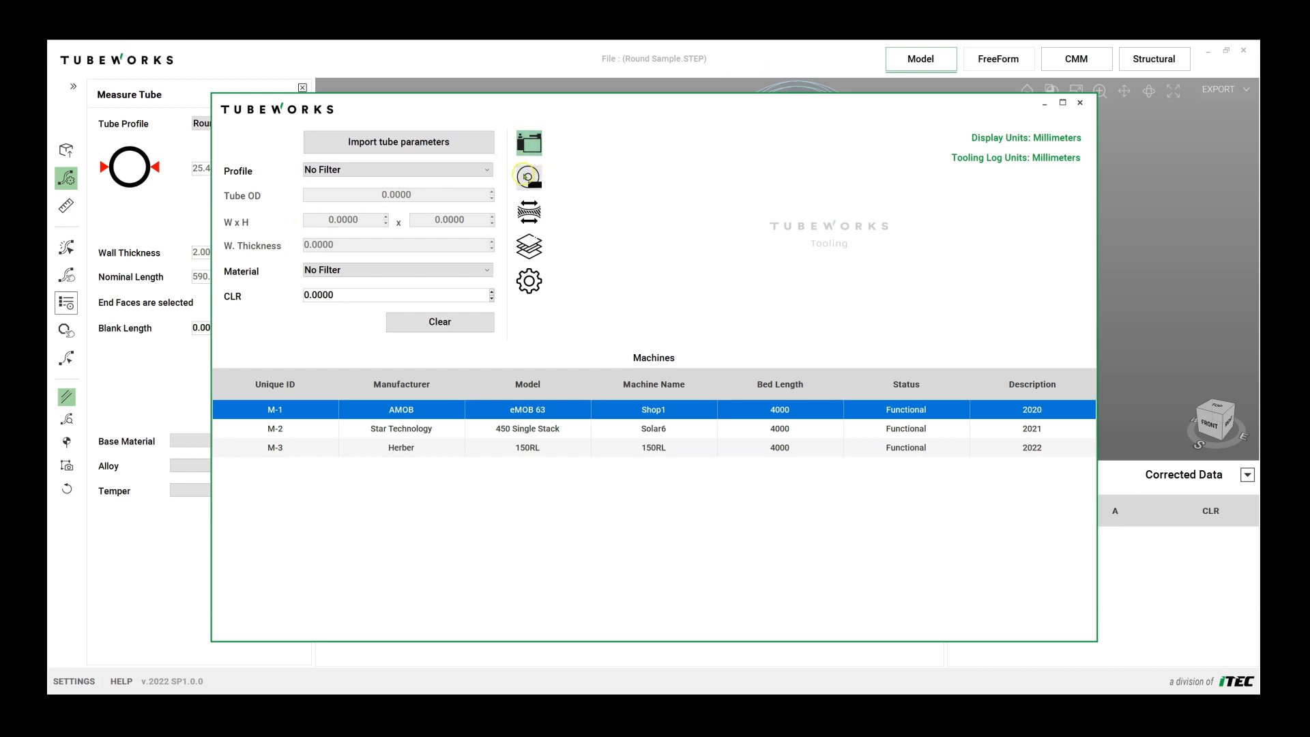
left_click(529, 176)
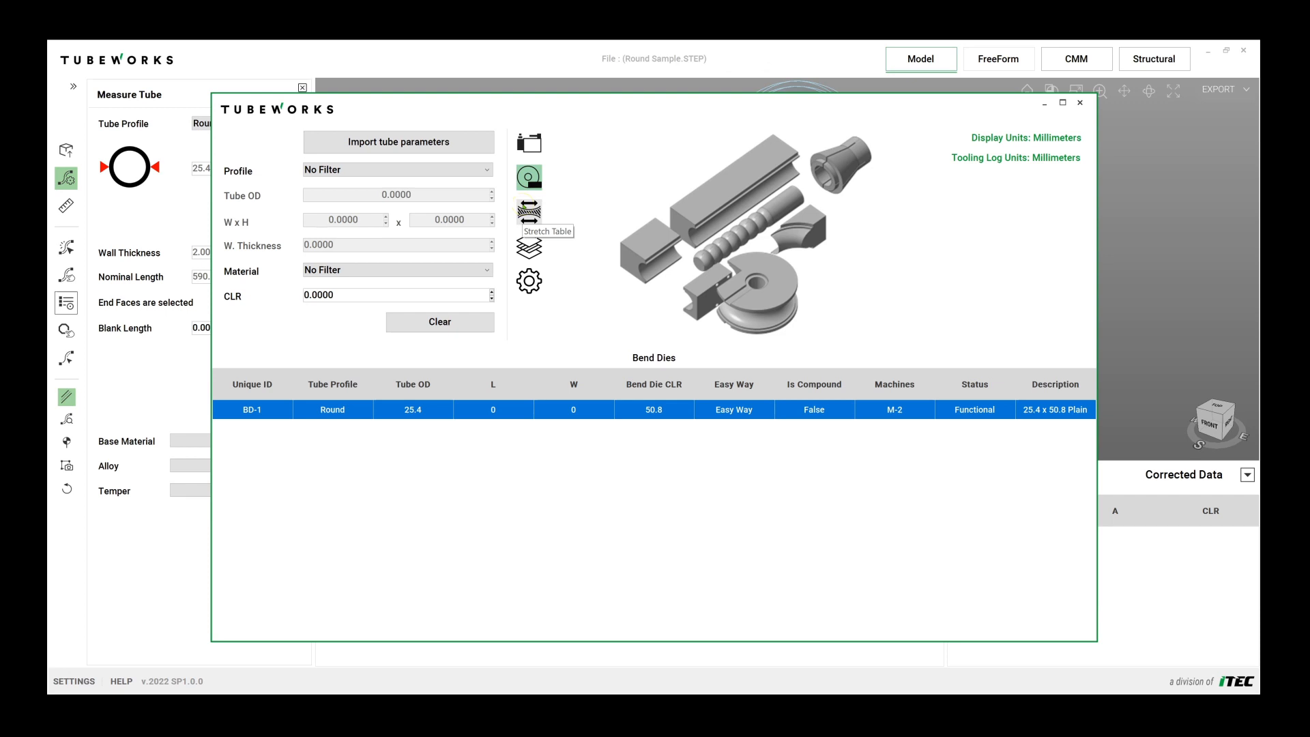
left_click(529, 213)
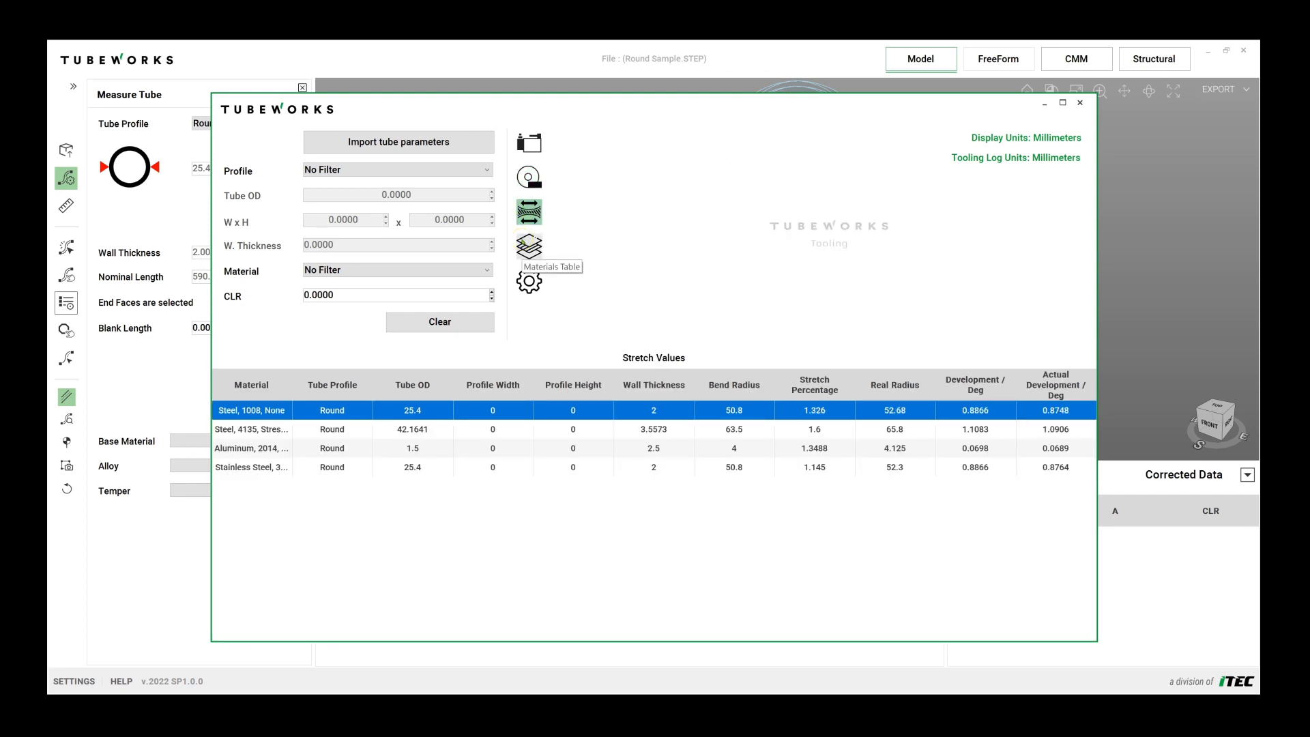
left_click(529, 247)
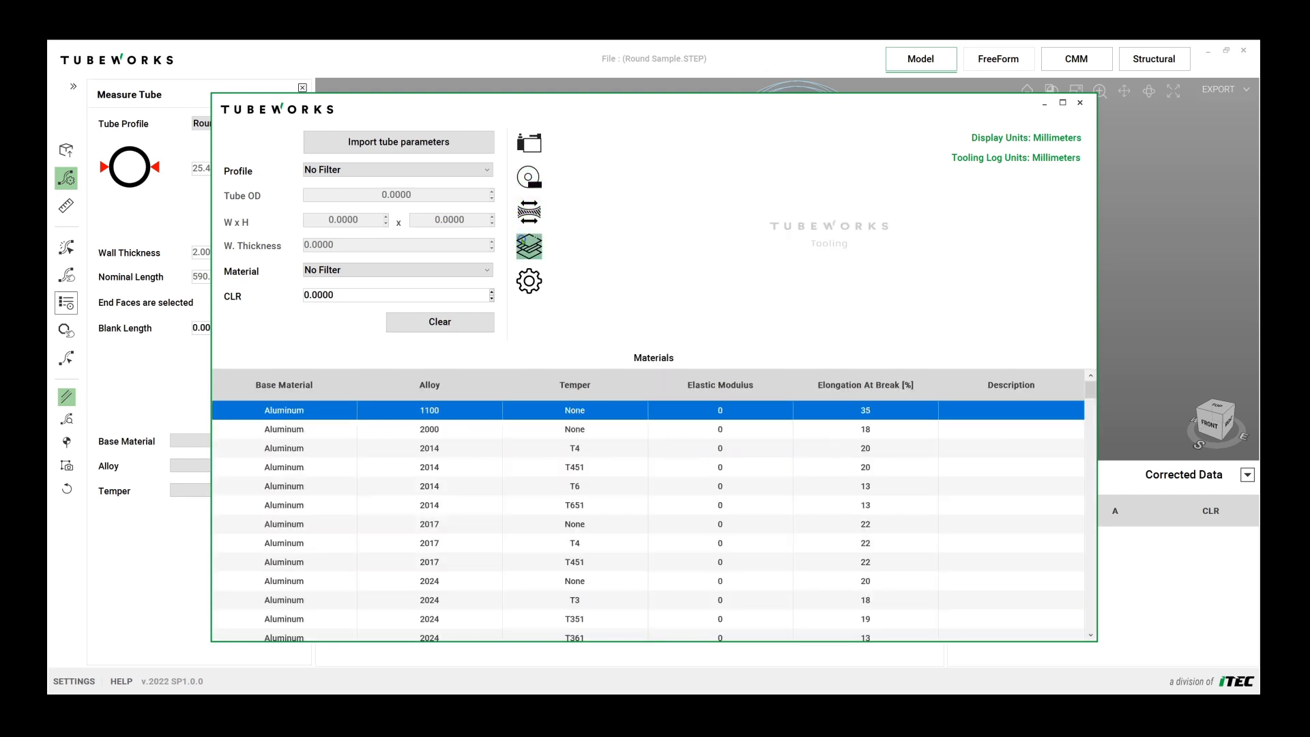
left_click(526, 278)
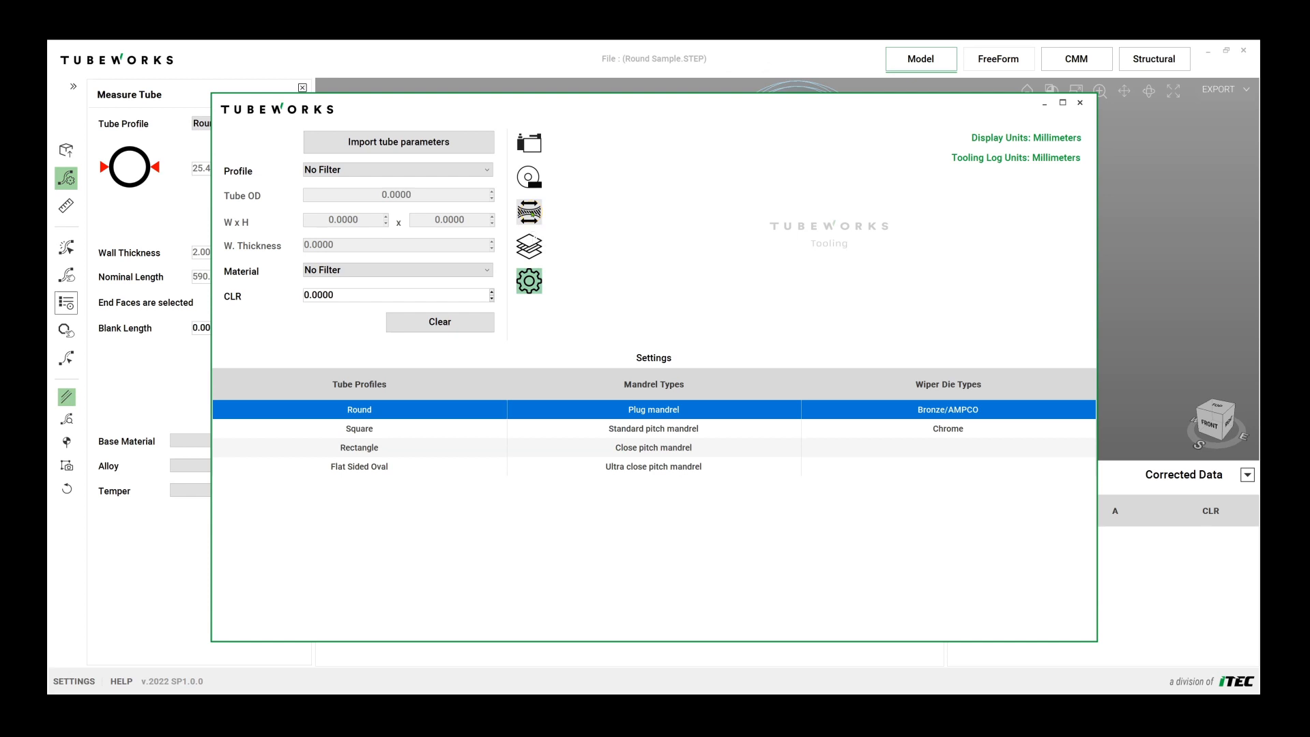
- Add a new entry to the stretch table with a Round tube profile of 25.4 mm diameter
left_click(529, 212)
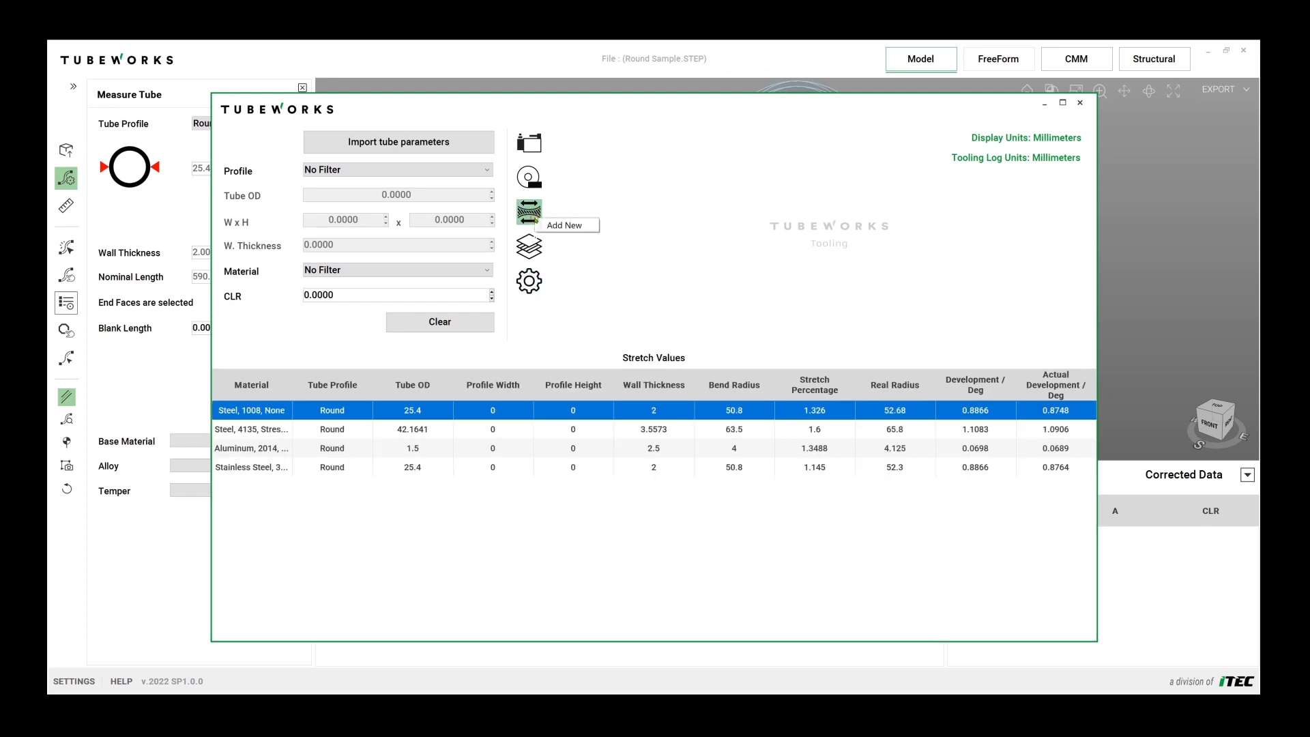
left_click(566, 224)
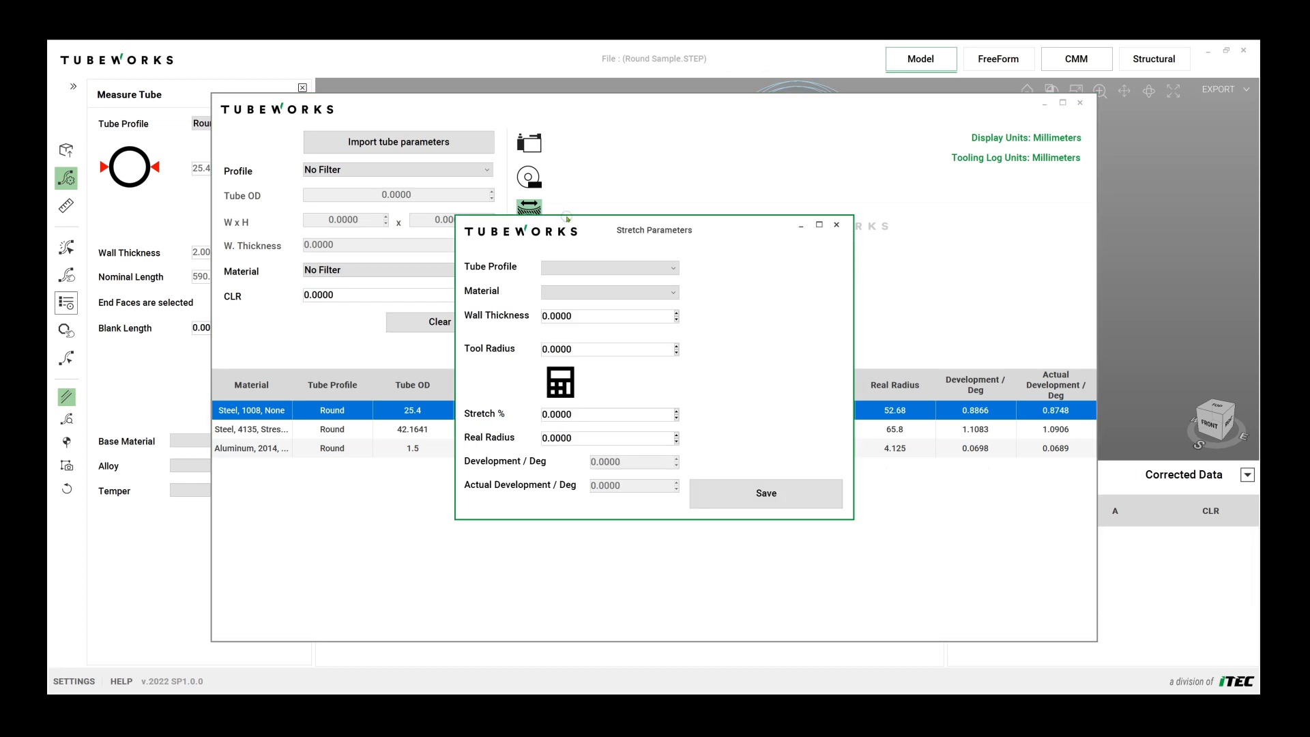
left_click(671, 267)
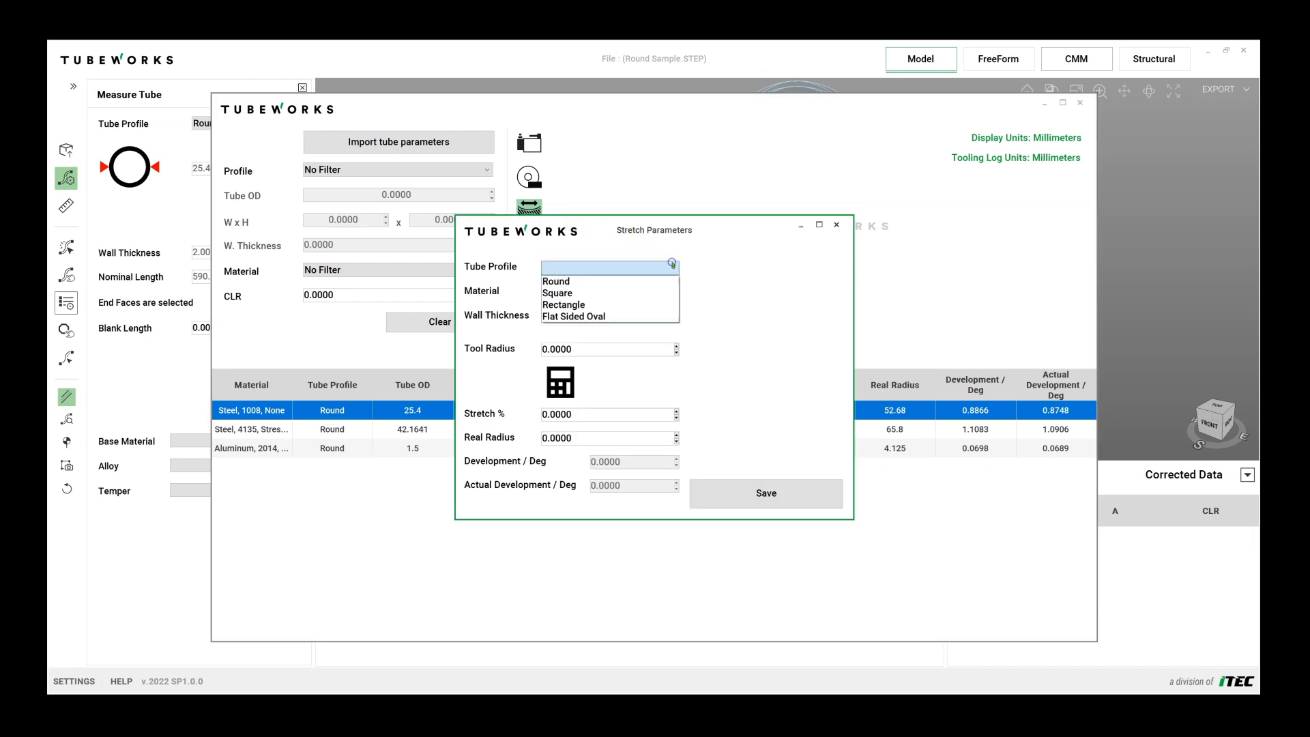
left_click(614, 279)
left_click_drag(815, 291, 767, 294)
type("25.4000")
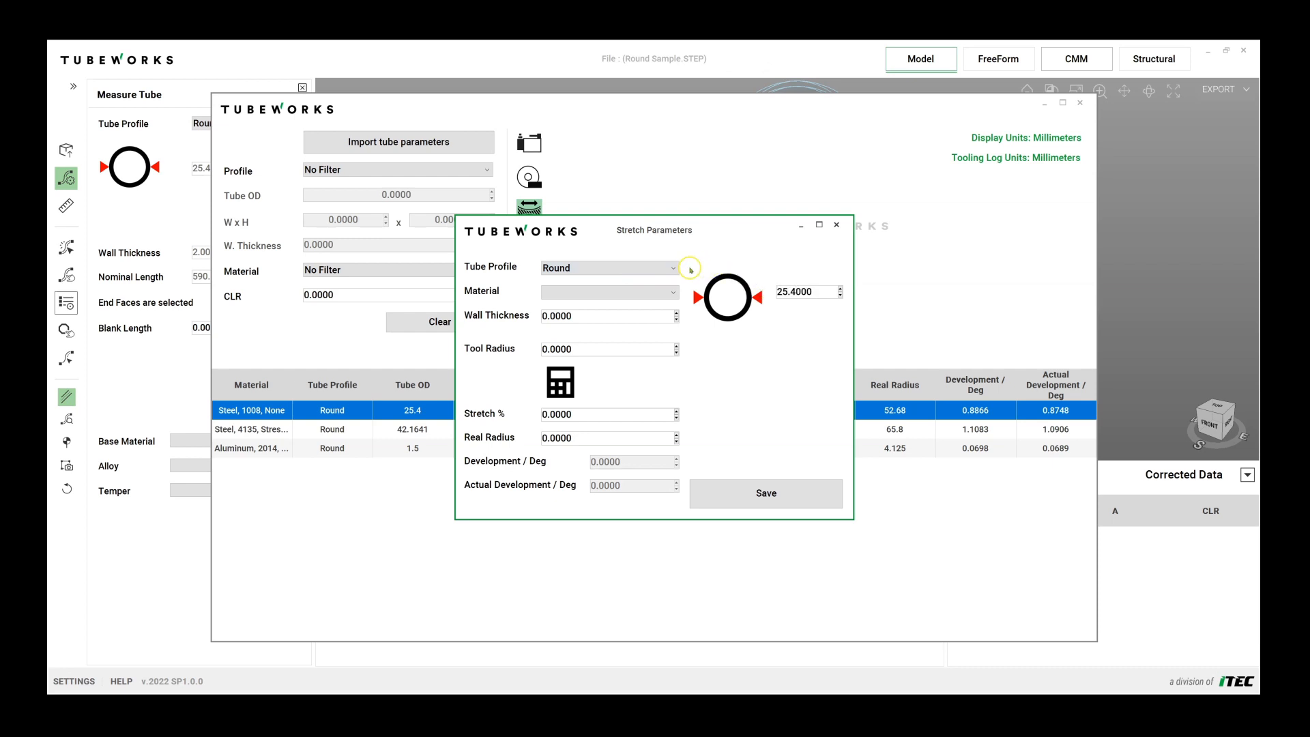
- Set the new stretch entry's material to Stainless Steel, 316L, Annealed
left_click(665, 292)
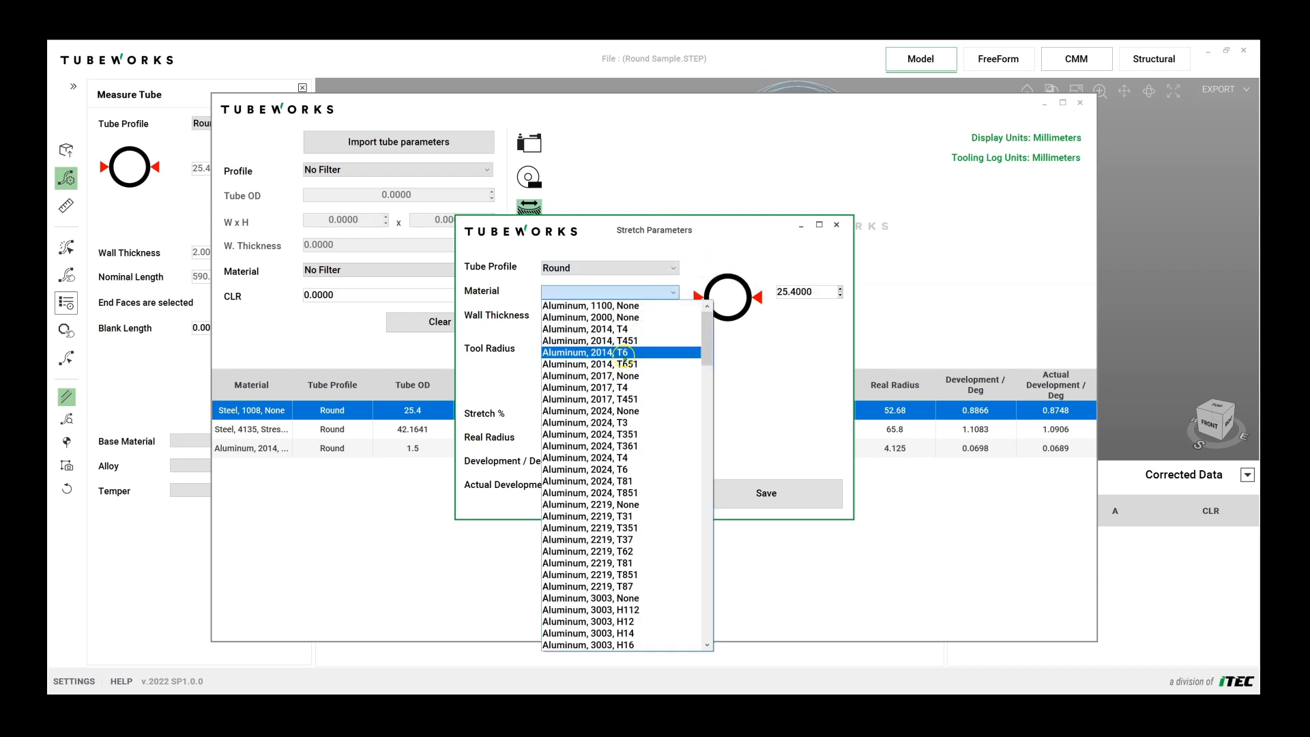
key("s")
scroll(601, 409, "down", 7)
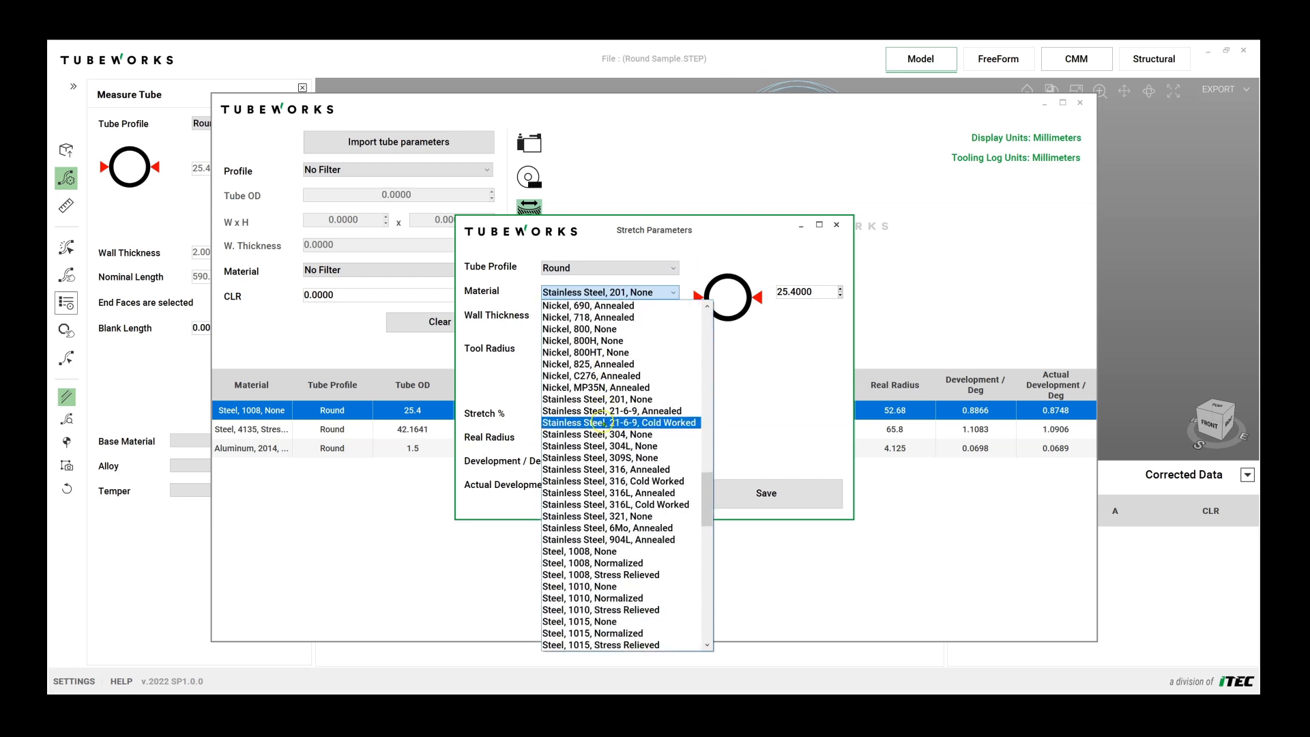
left_click(597, 492)
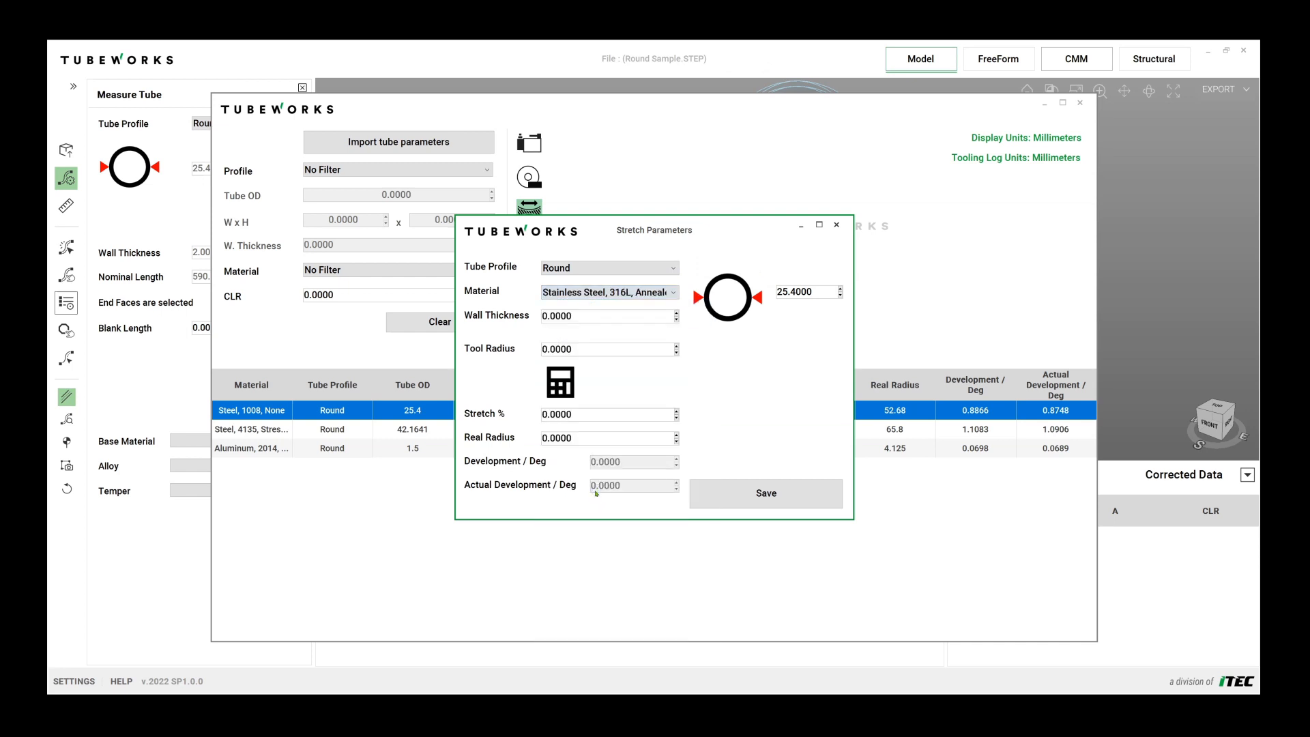
- Set the stretch entry's wall thickness to 2 mm and its tool radius to 50.8 mm
left_click(588, 318)
type("2.0000")
left_click(576, 349)
type("50.8")
key("Return")
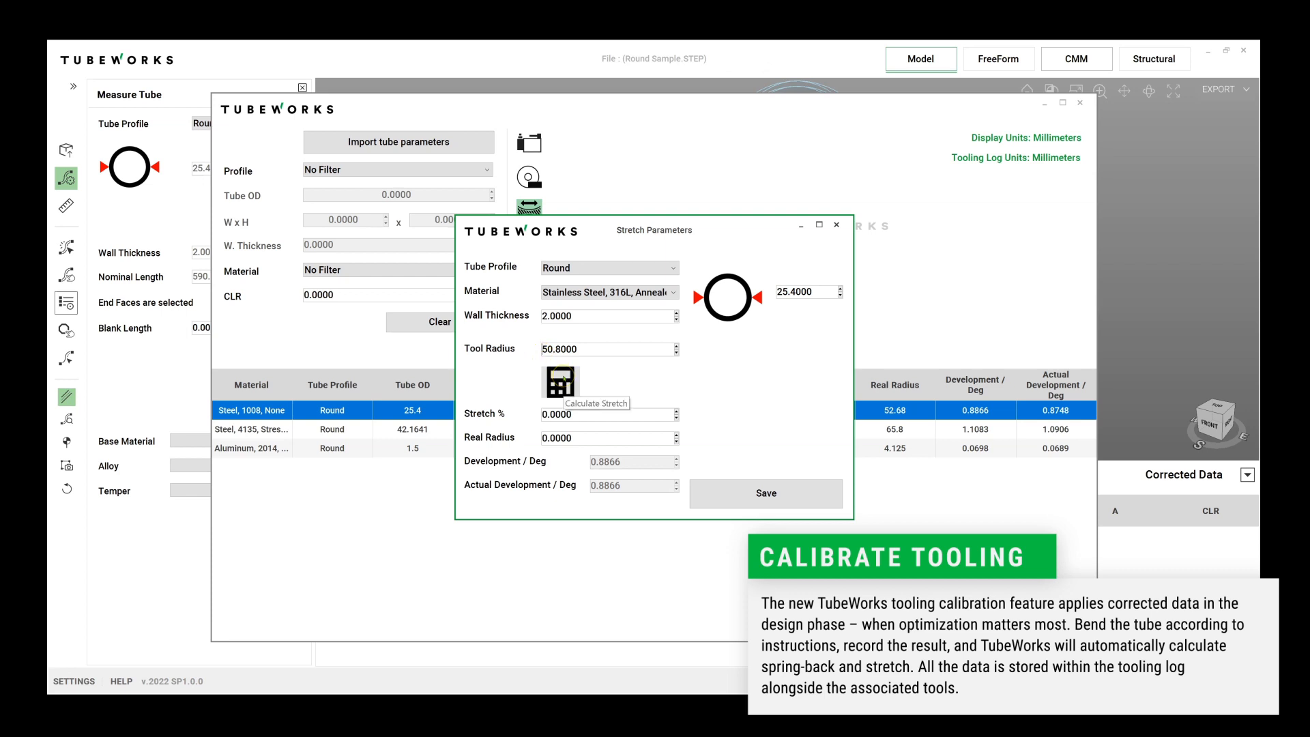
- Open the stretch calculation and set the tube start length to 450 and the first straight length to 180
left_click(564, 377)
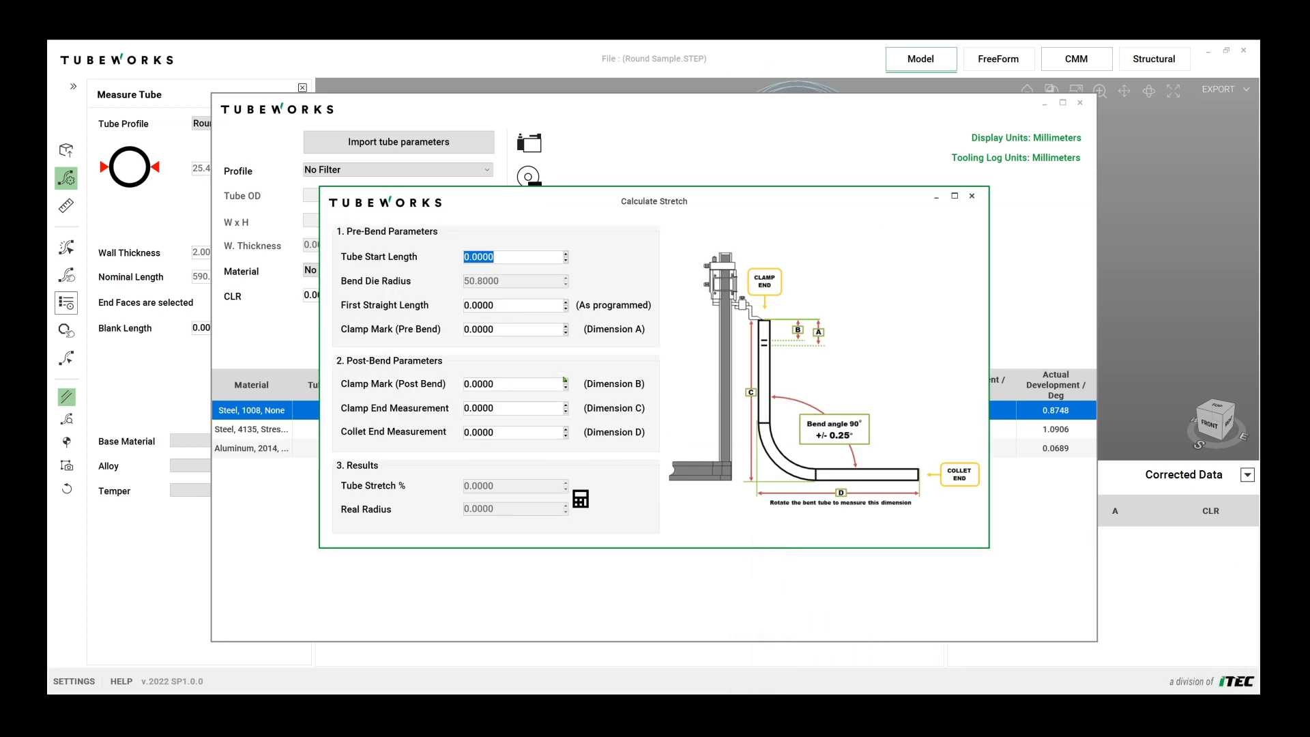
left_click_drag(499, 257, 461, 257)
type("450")
key("Return")
left_click_drag(510, 305, 456, 301)
type("180")
key("Return")
- Set the clamp end measurement to 245 and the collet end measurement to 258, calculate the stretch, and close the calculation
left_click_drag(502, 408, 453, 403)
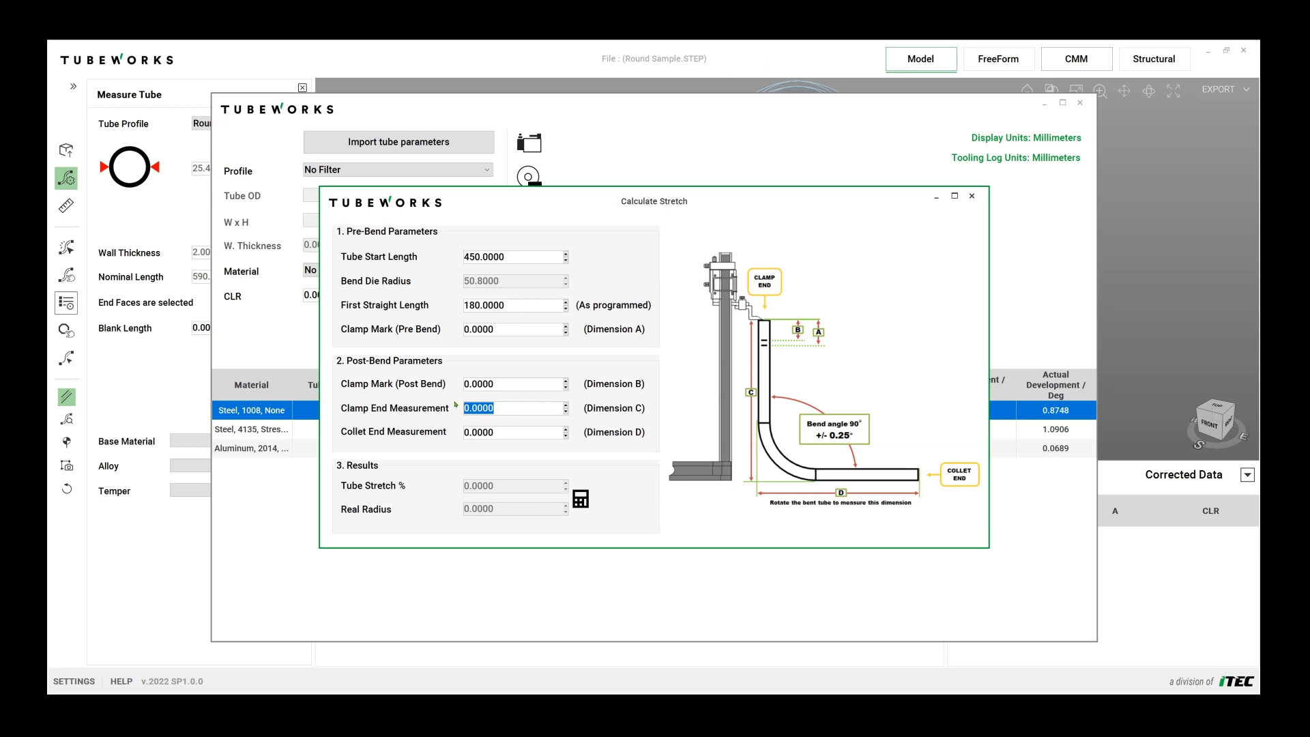
type("245")
key("Return")
left_click_drag(500, 435, 458, 435)
type("258")
key("Return")
left_click(581, 498)
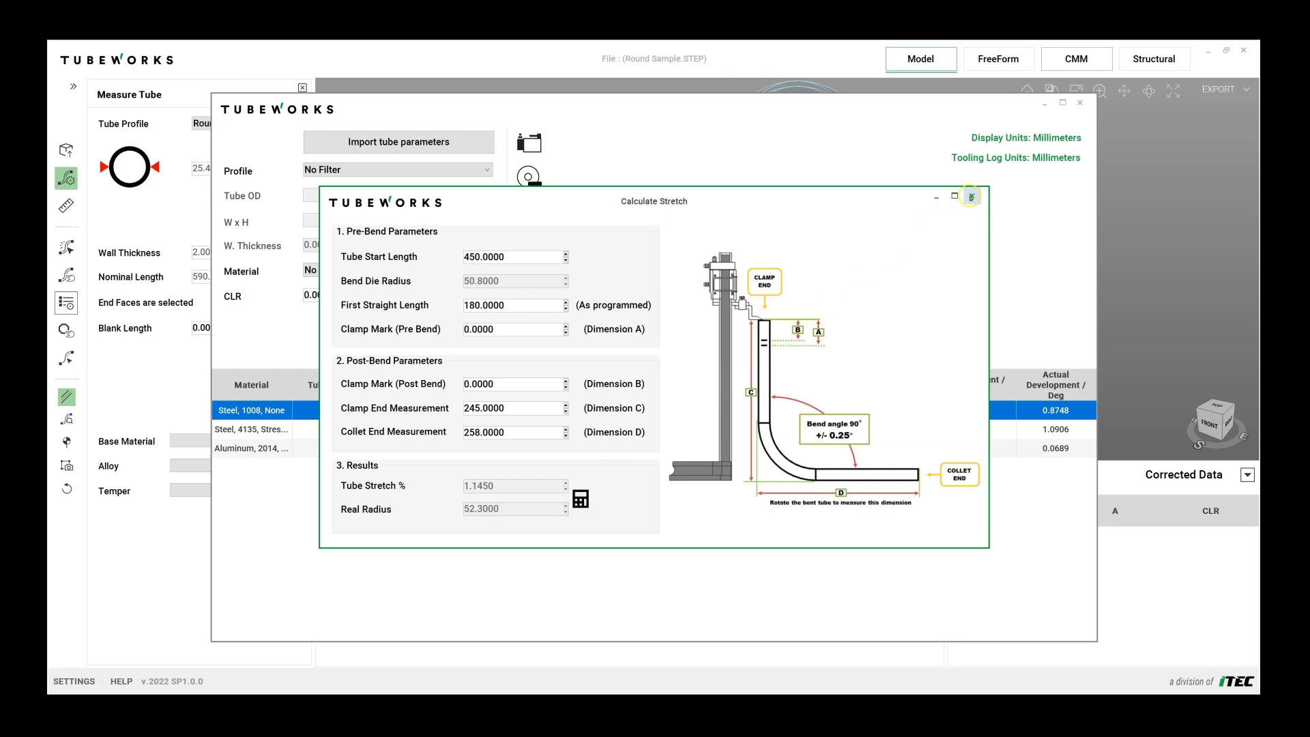
left_click(971, 196)
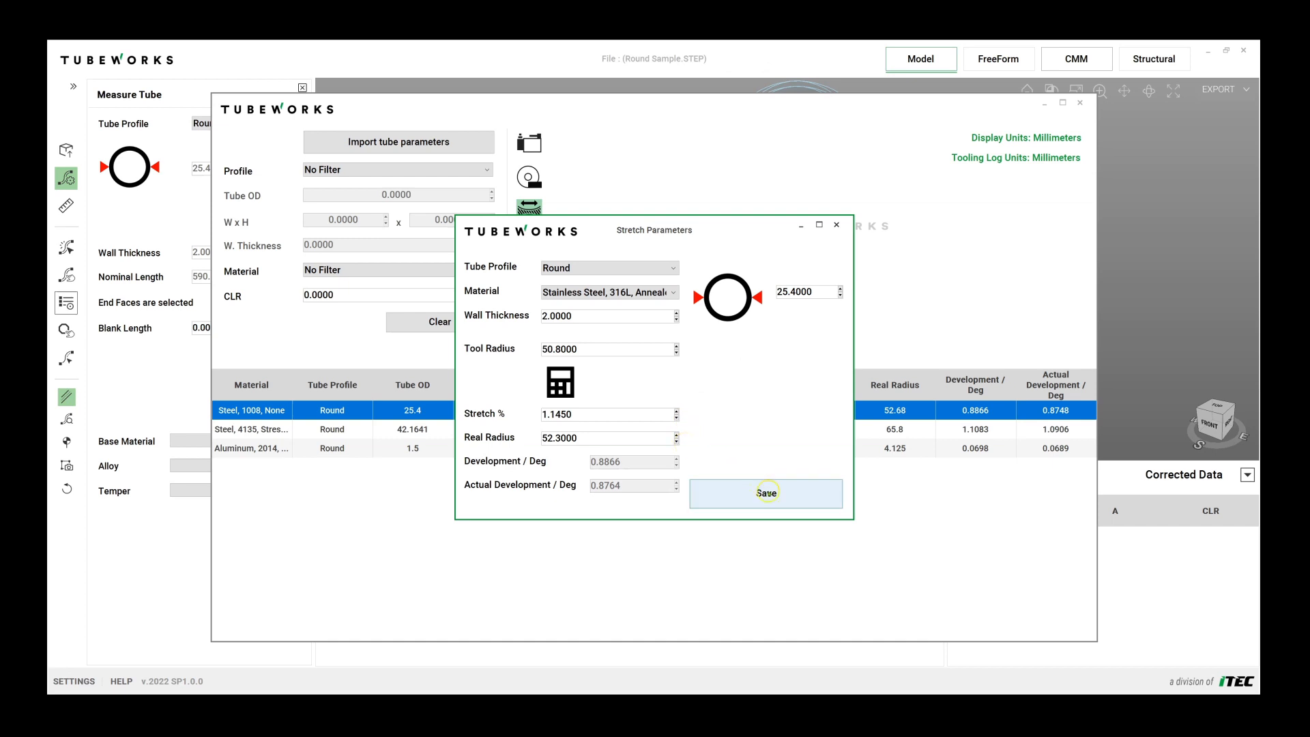
- Save the new stretch entry, widen the Material column to show full names, and close the tooling log
left_click(767, 492)
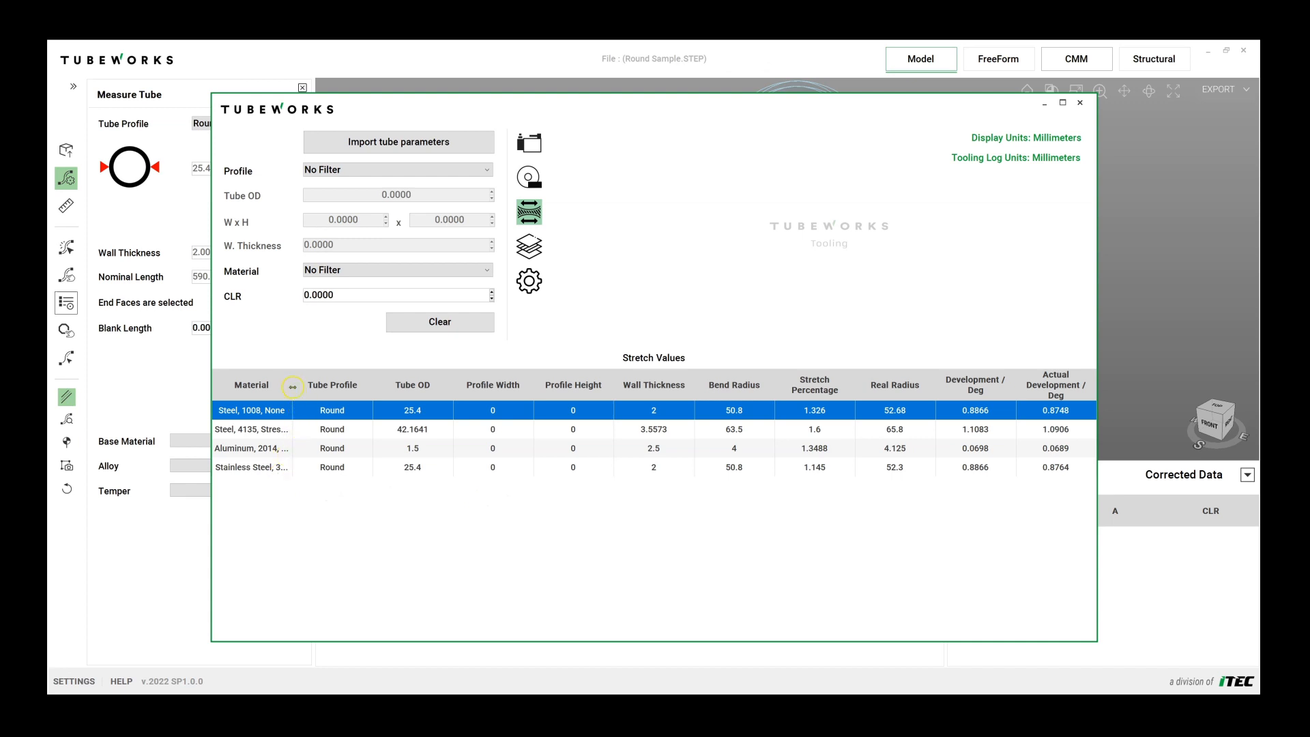
left_click_drag(293, 384, 352, 386)
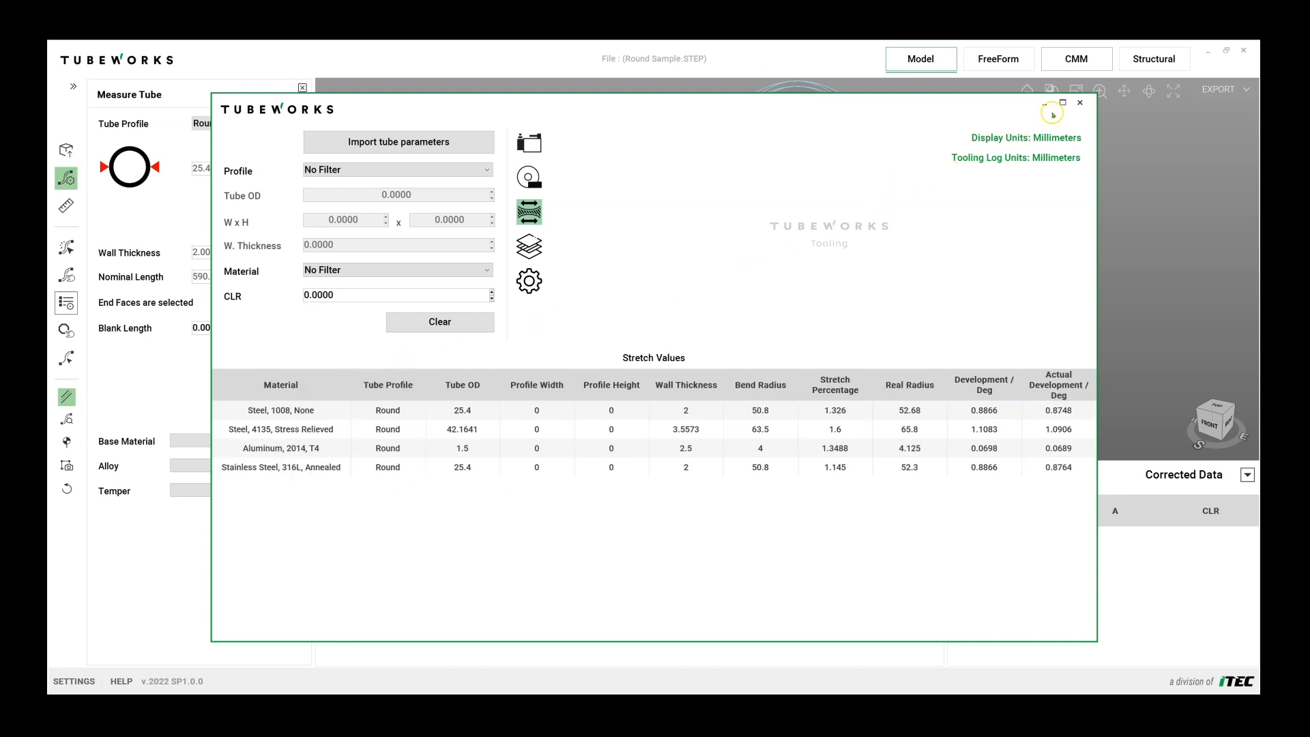
left_click(1080, 101)
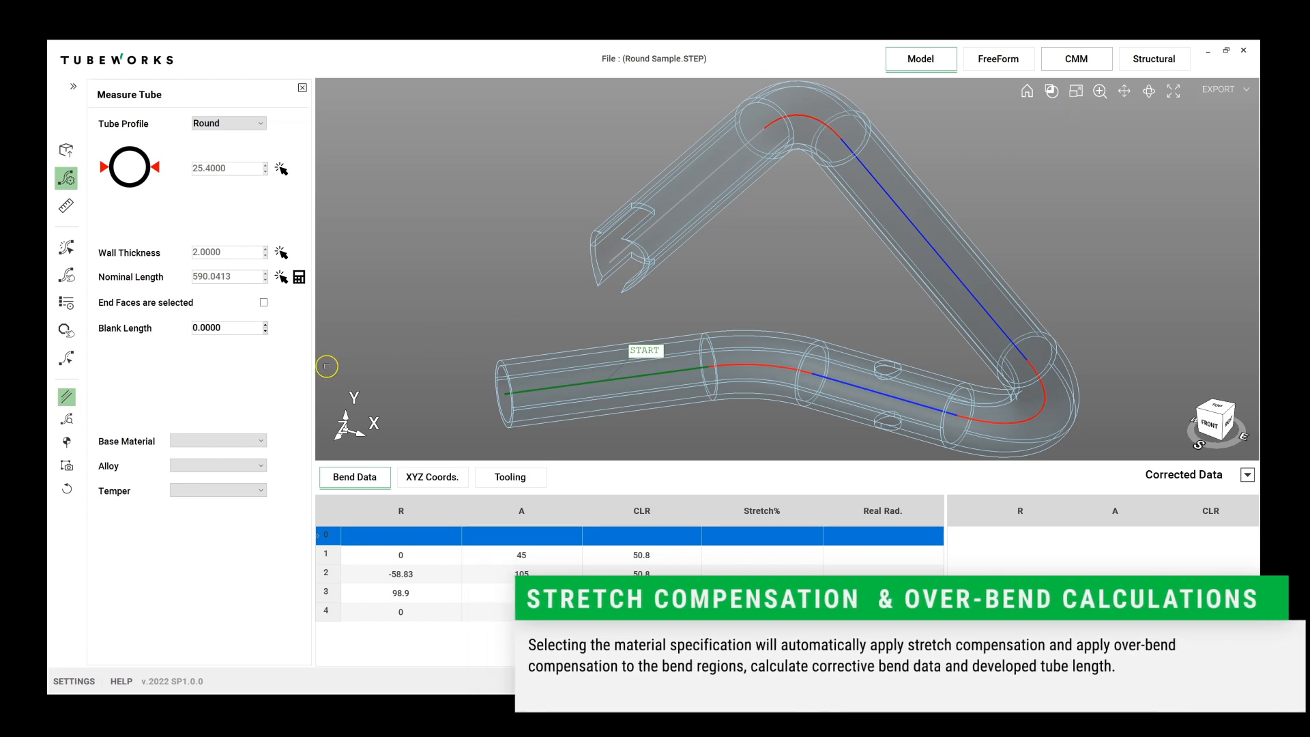
- Specify the tube's base material as Stainless Steel, alloy 316L, temper Annealed
left_click(261, 441)
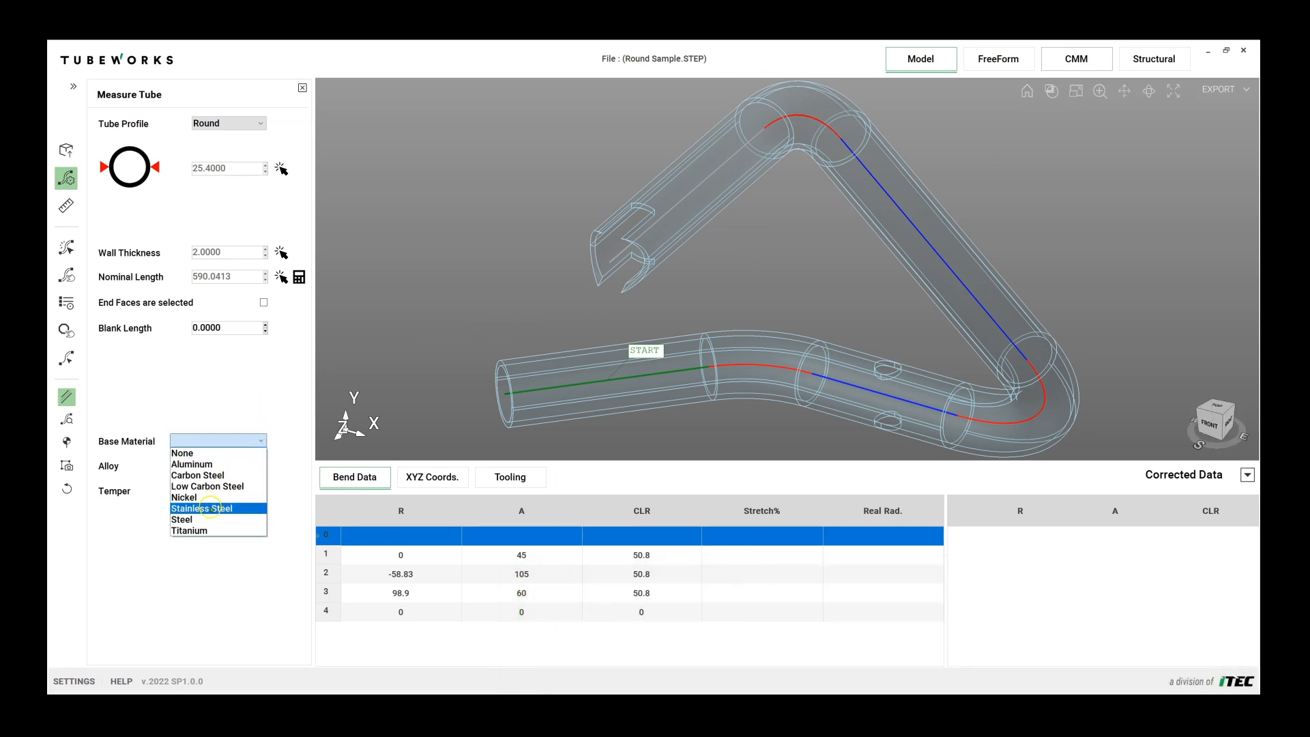
left_click(209, 508)
left_click(240, 463)
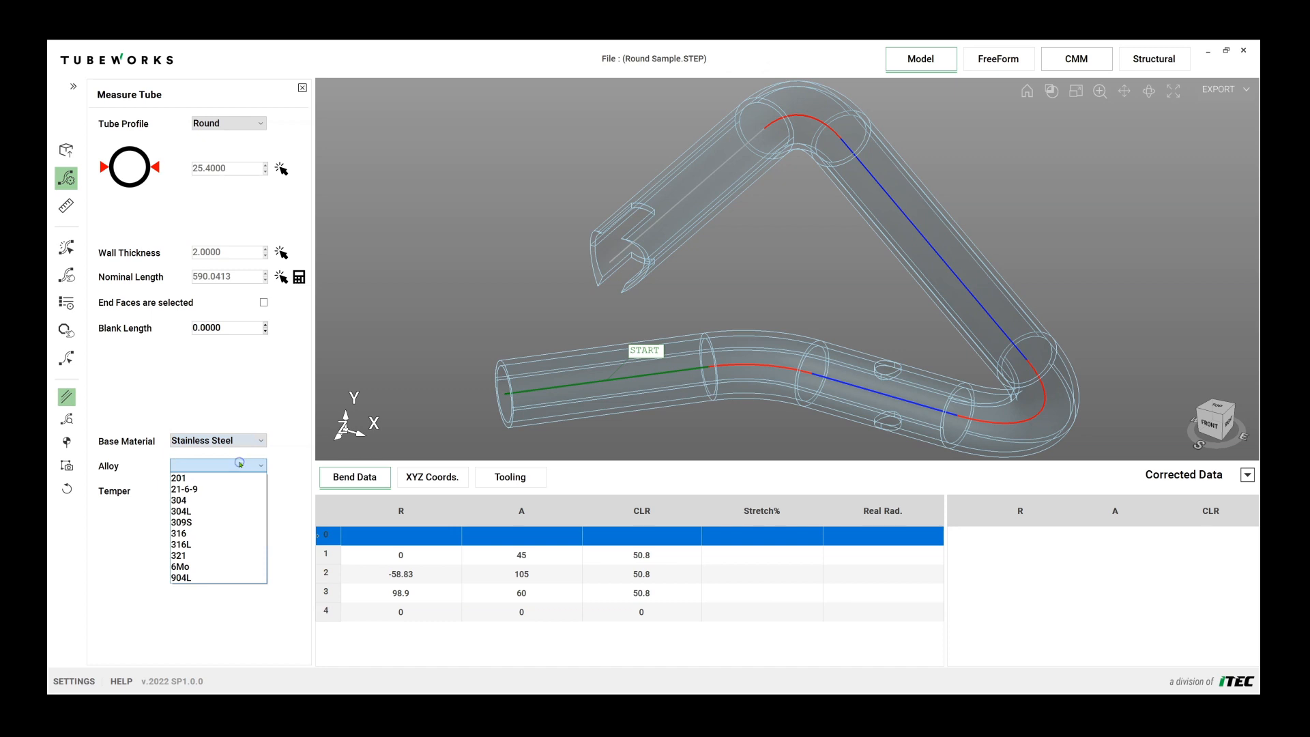
left_click(199, 544)
left_click(216, 487)
left_click(204, 503)
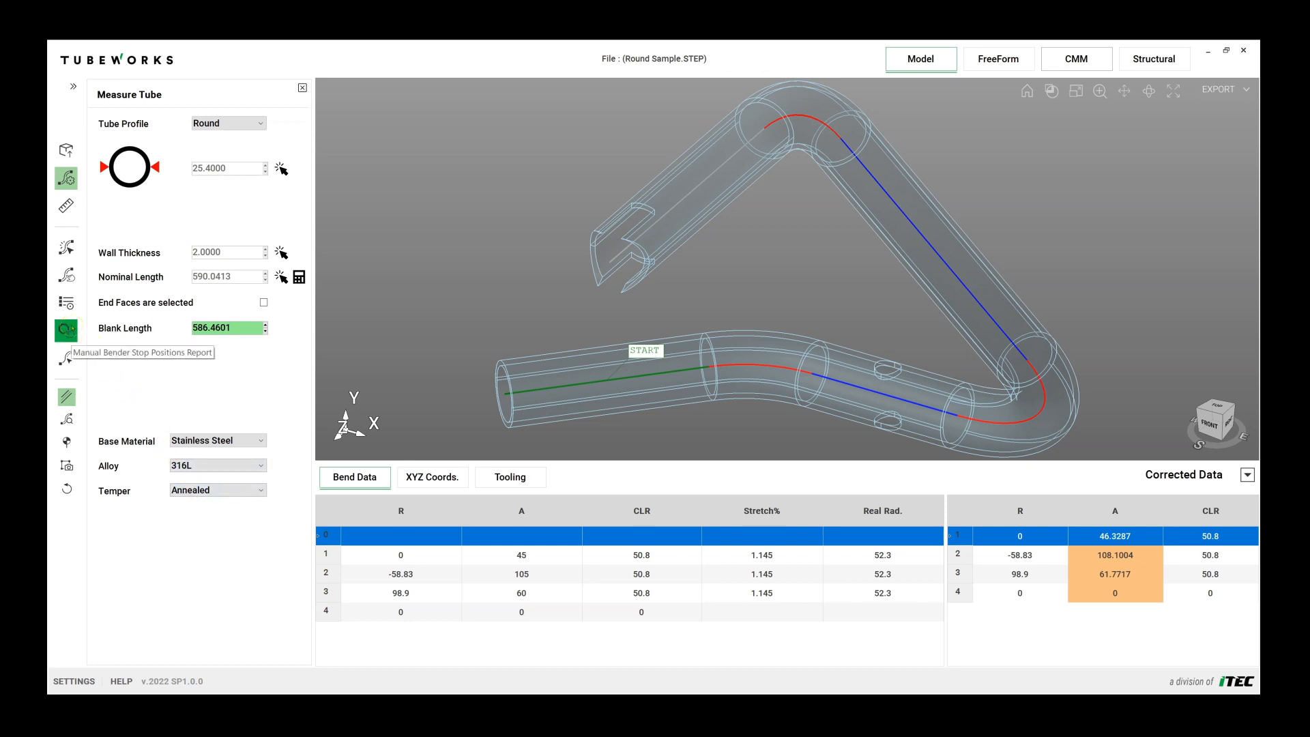
- Create a manual bender stop positions report from the corrected data, save it as Manual Stop_CV, and close the report
left_click(68, 331)
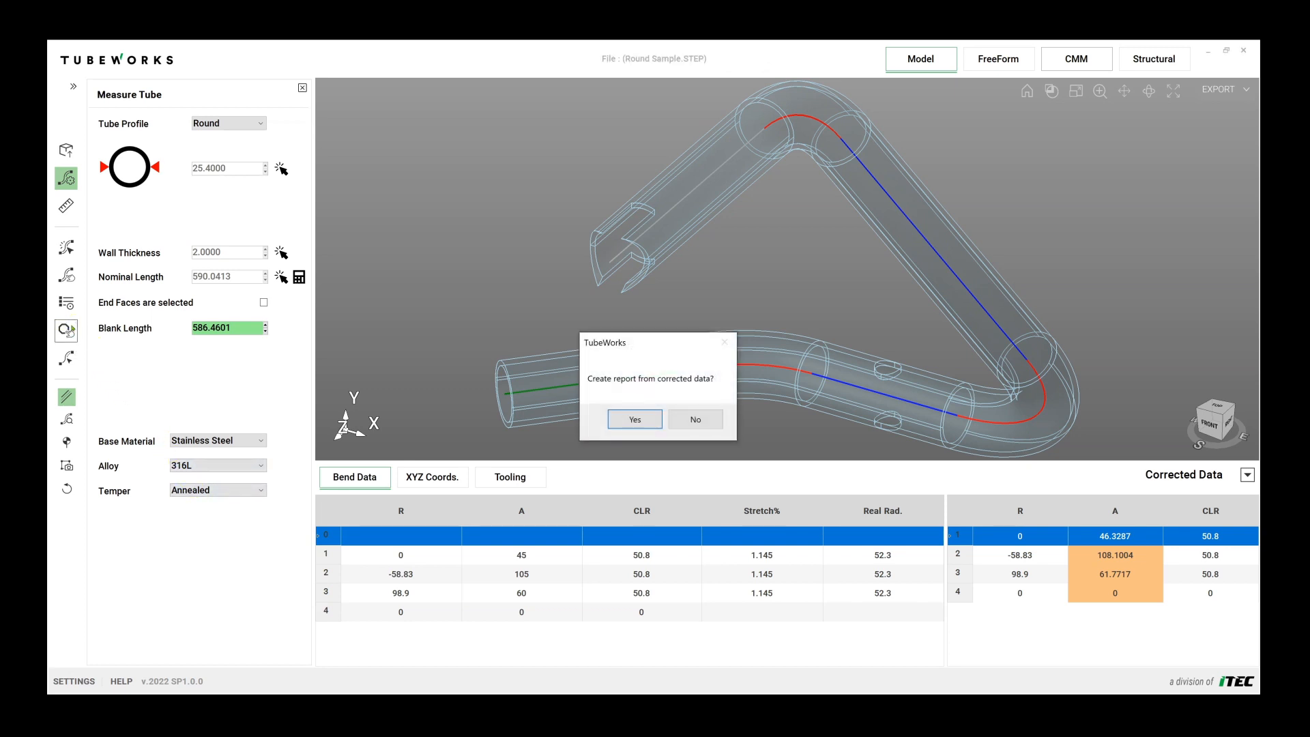
left_click(626, 421)
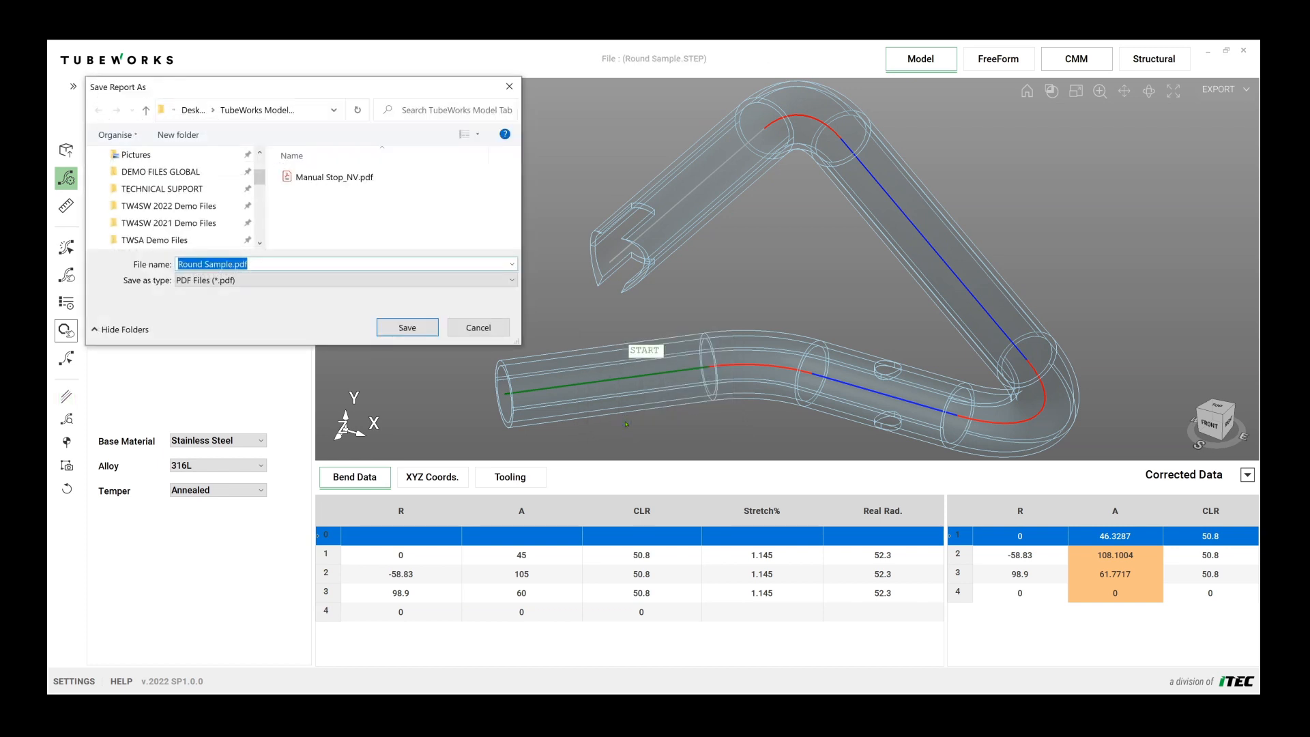
type("Manual Stop")
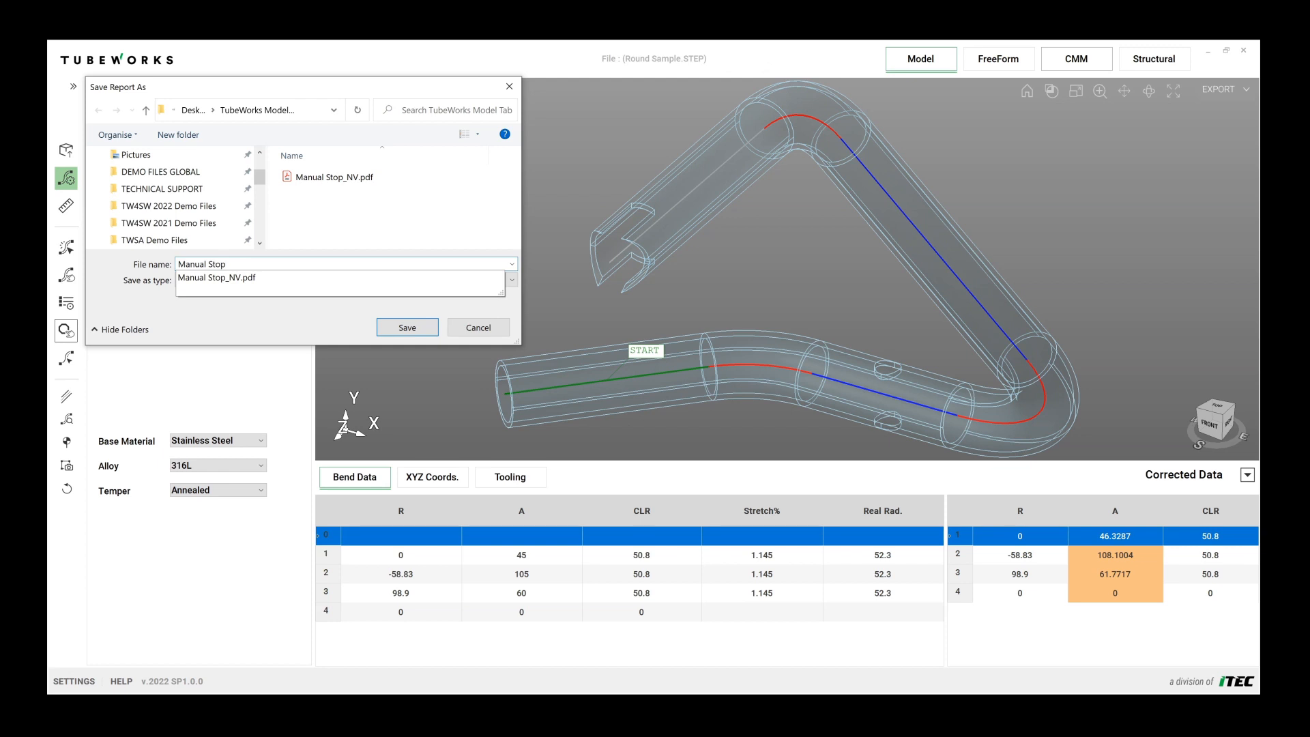
type("_CV")
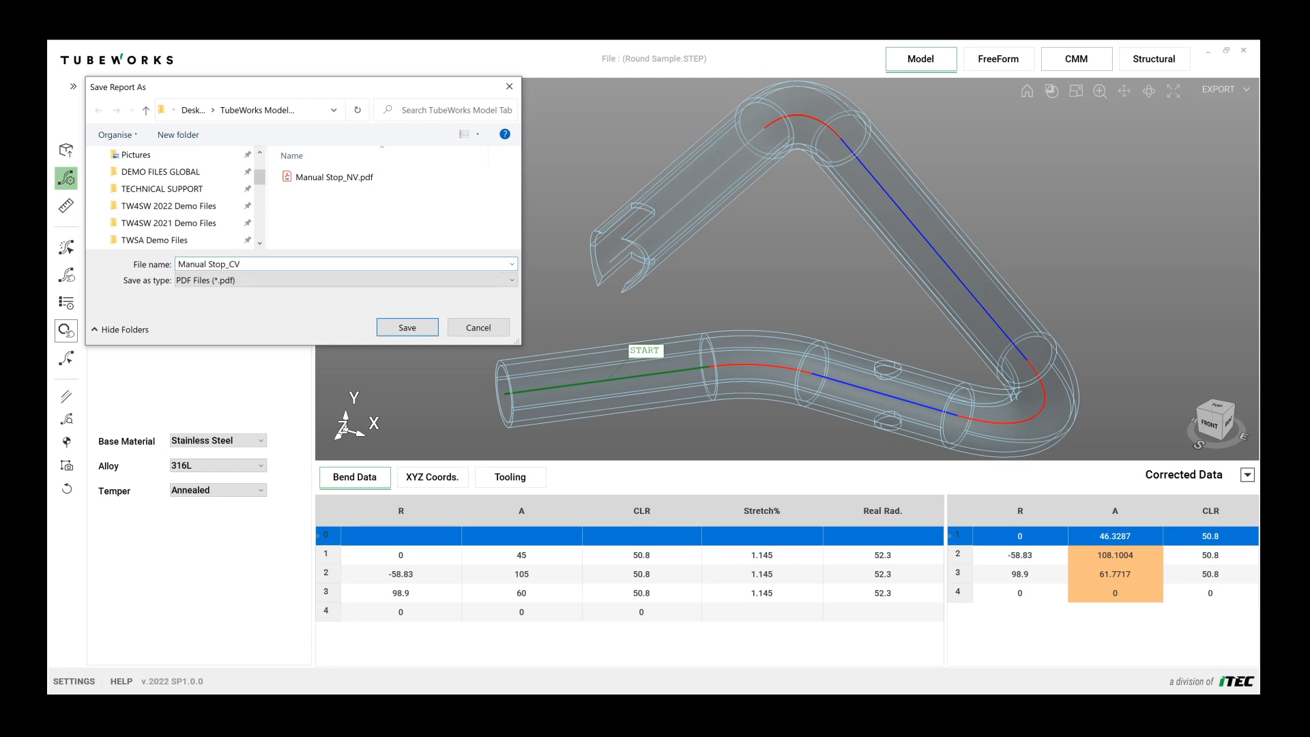
left_click(408, 328)
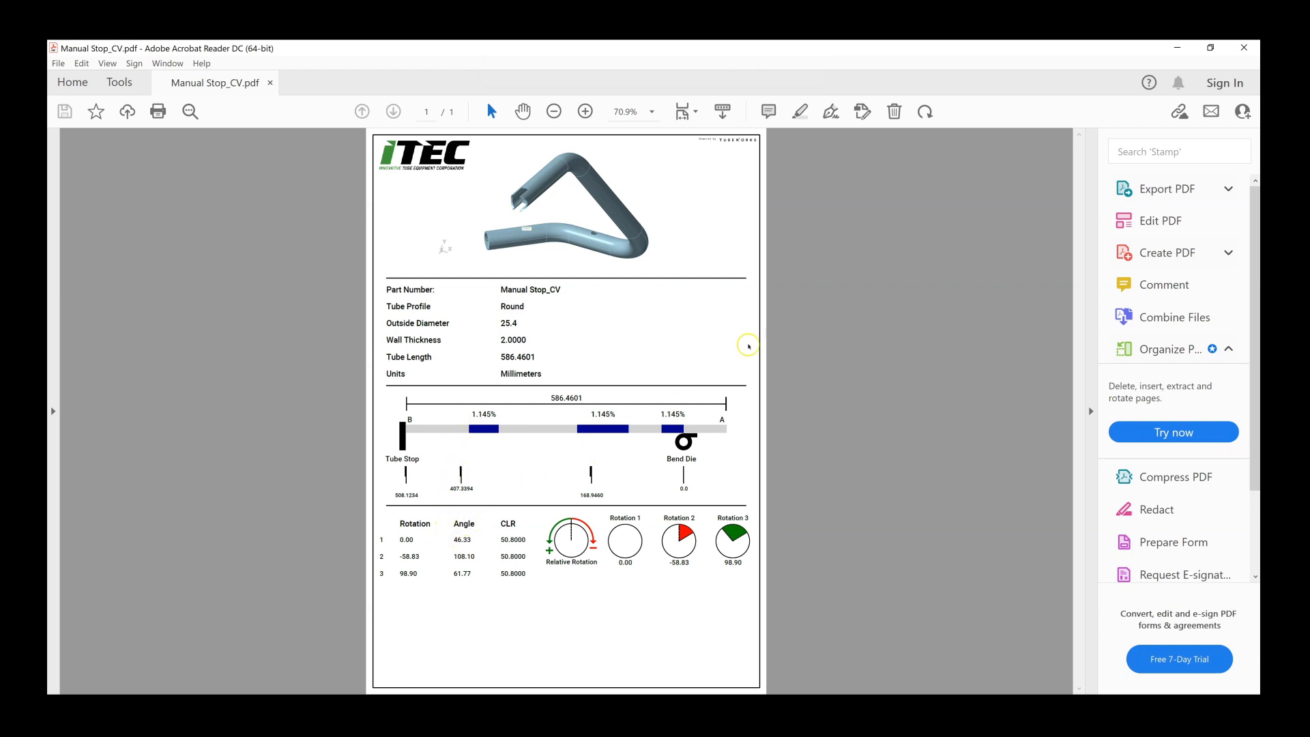
left_click(1243, 47)
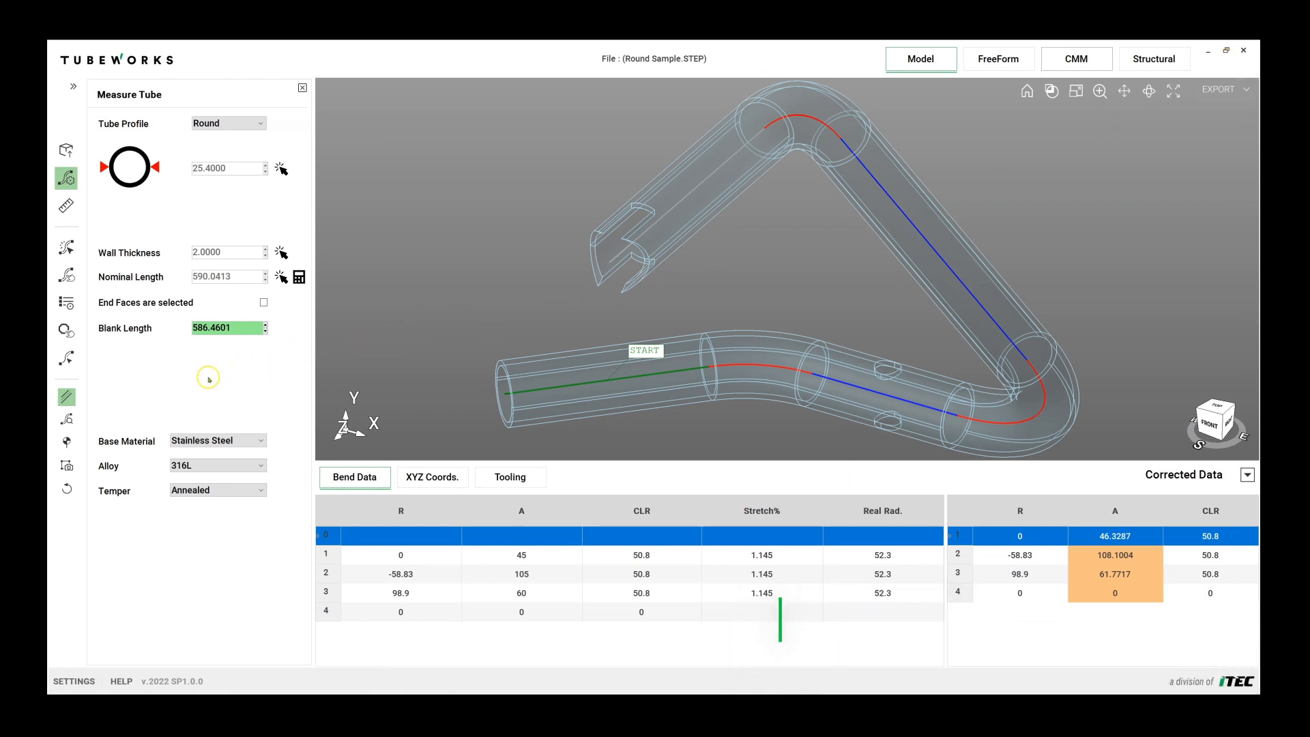
- Start a new tube design, discarding the existing model, and draw the first two centerline segments along the X and Z axes
left_click(67, 358)
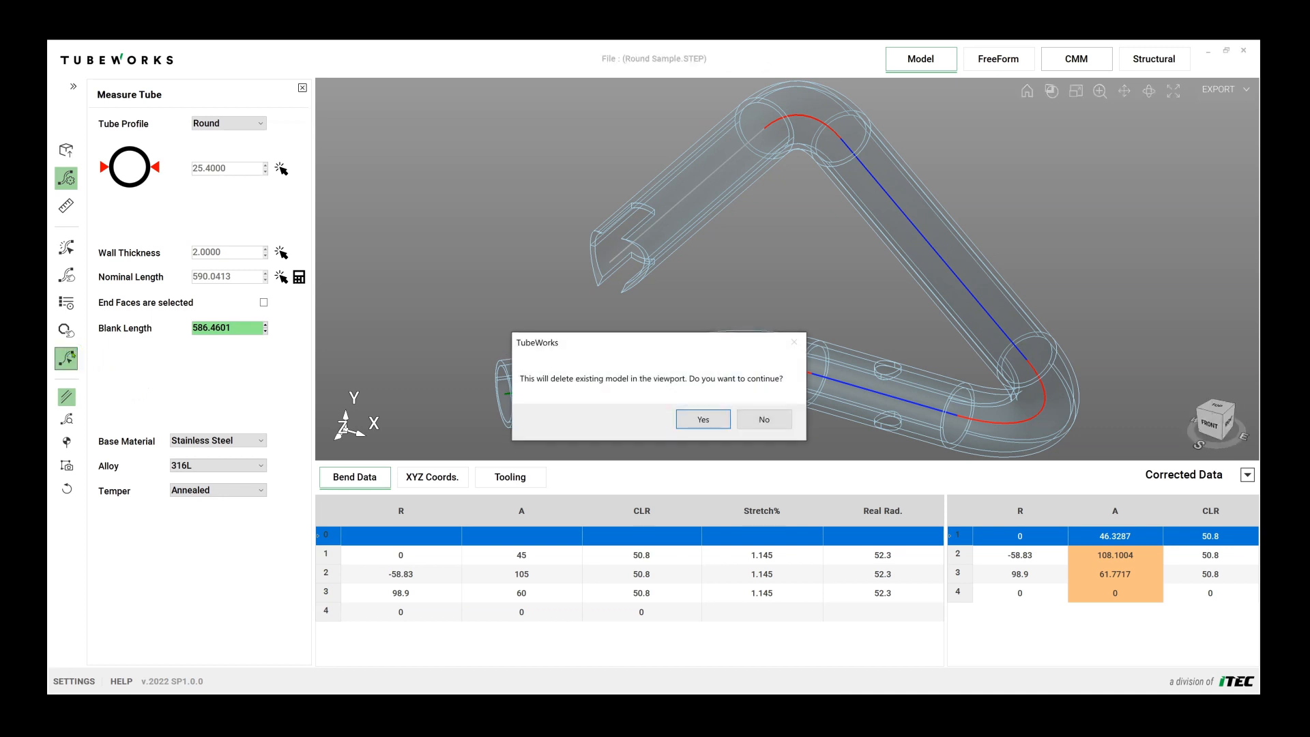
left_click(704, 421)
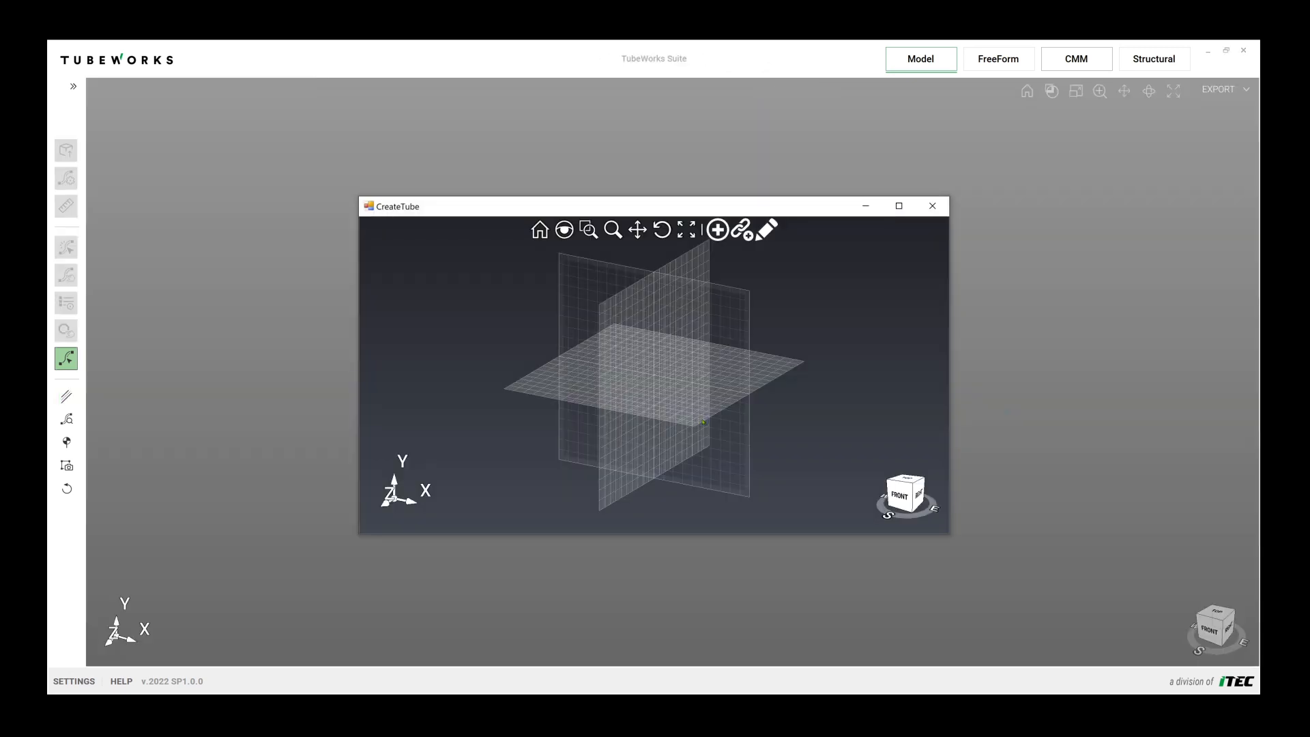
scroll(703, 421, "down", 3)
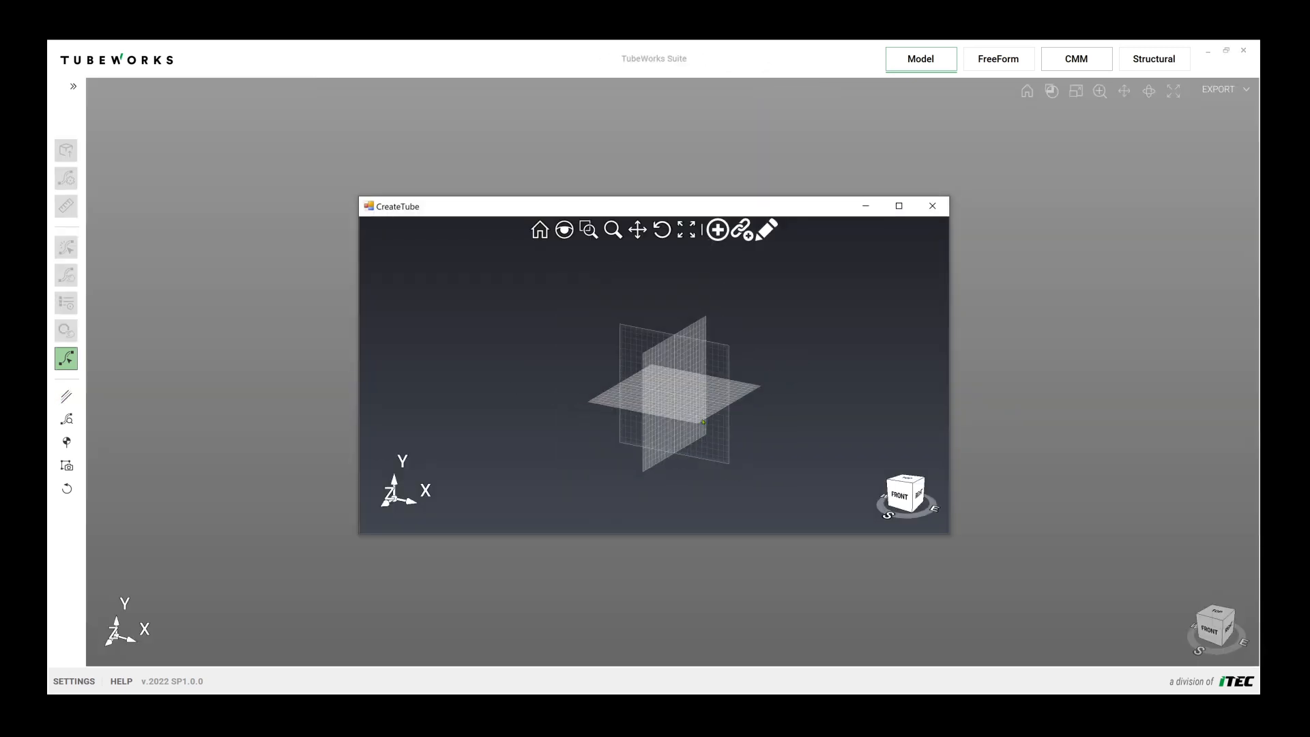
left_click(717, 231)
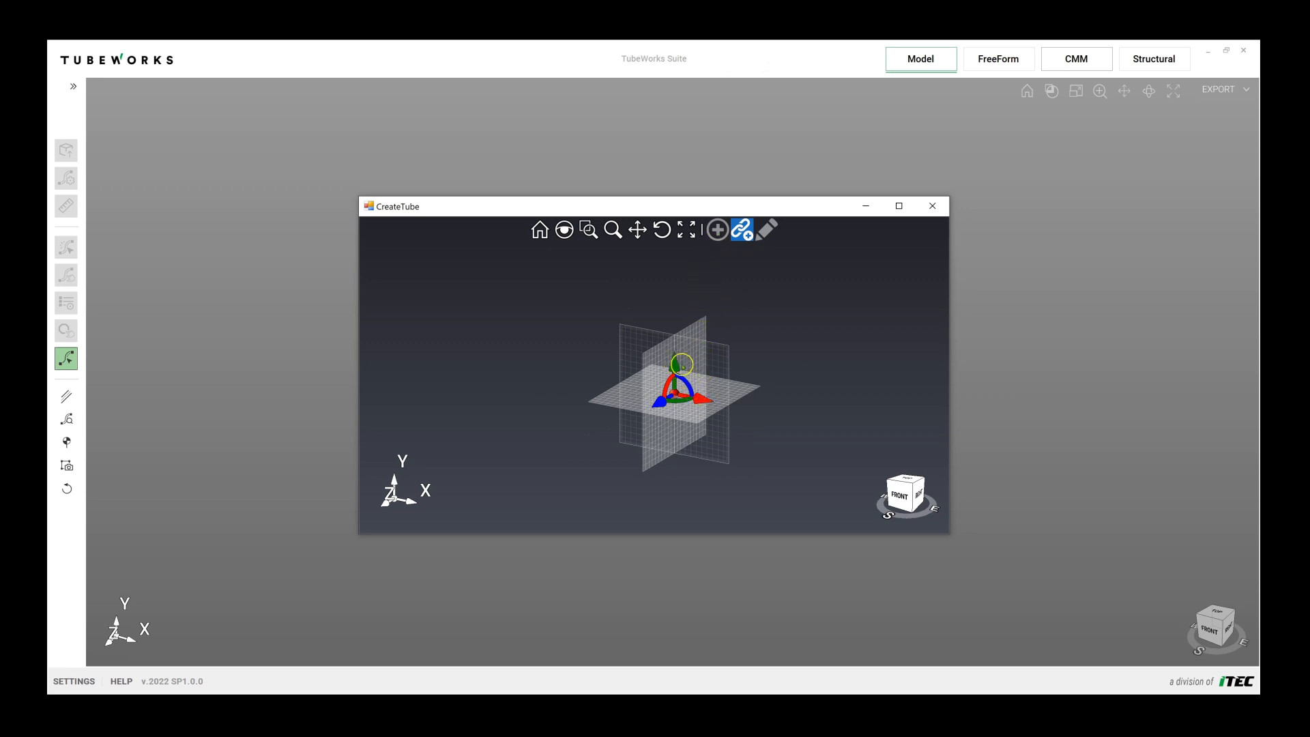
left_click_drag(702, 398, 809, 425)
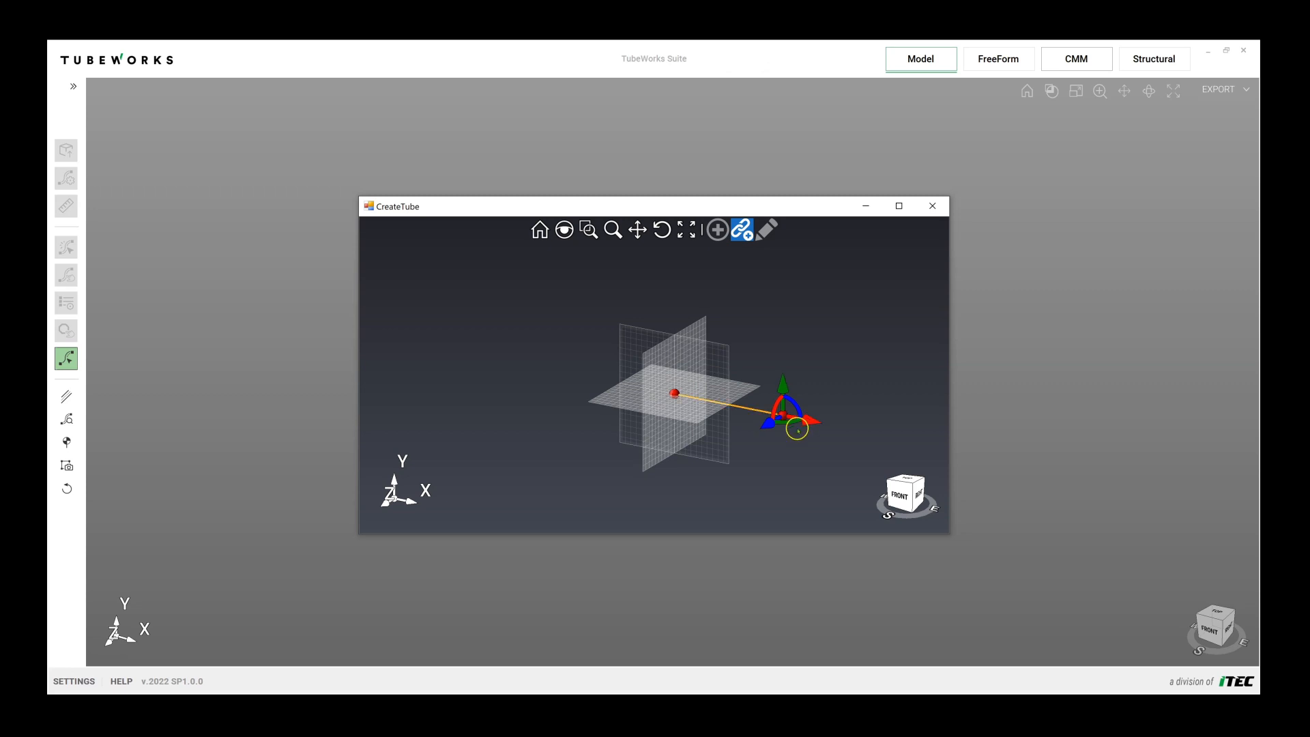
left_click_drag(768, 423, 691, 437)
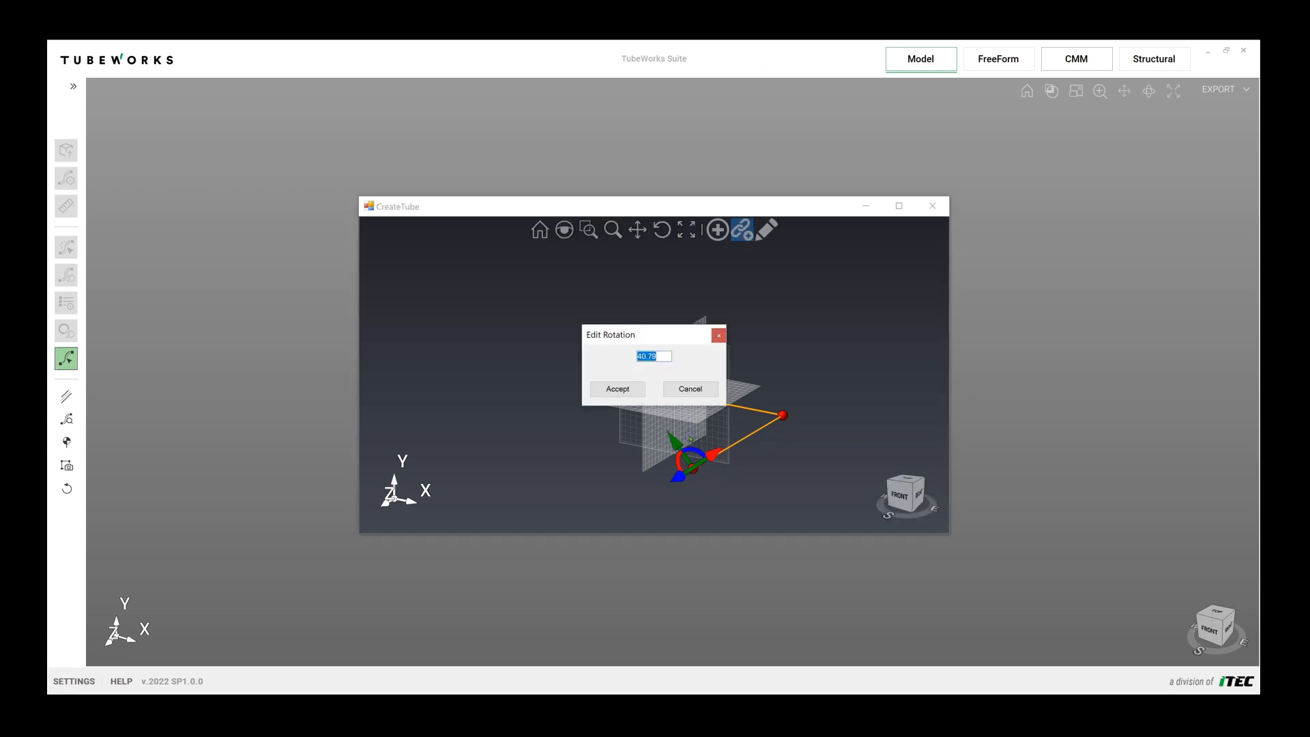
- Set the rotation to 45 degrees and add two more centerline segments, one along the rotated Y axis and one along Z
type("40")
key("Return")
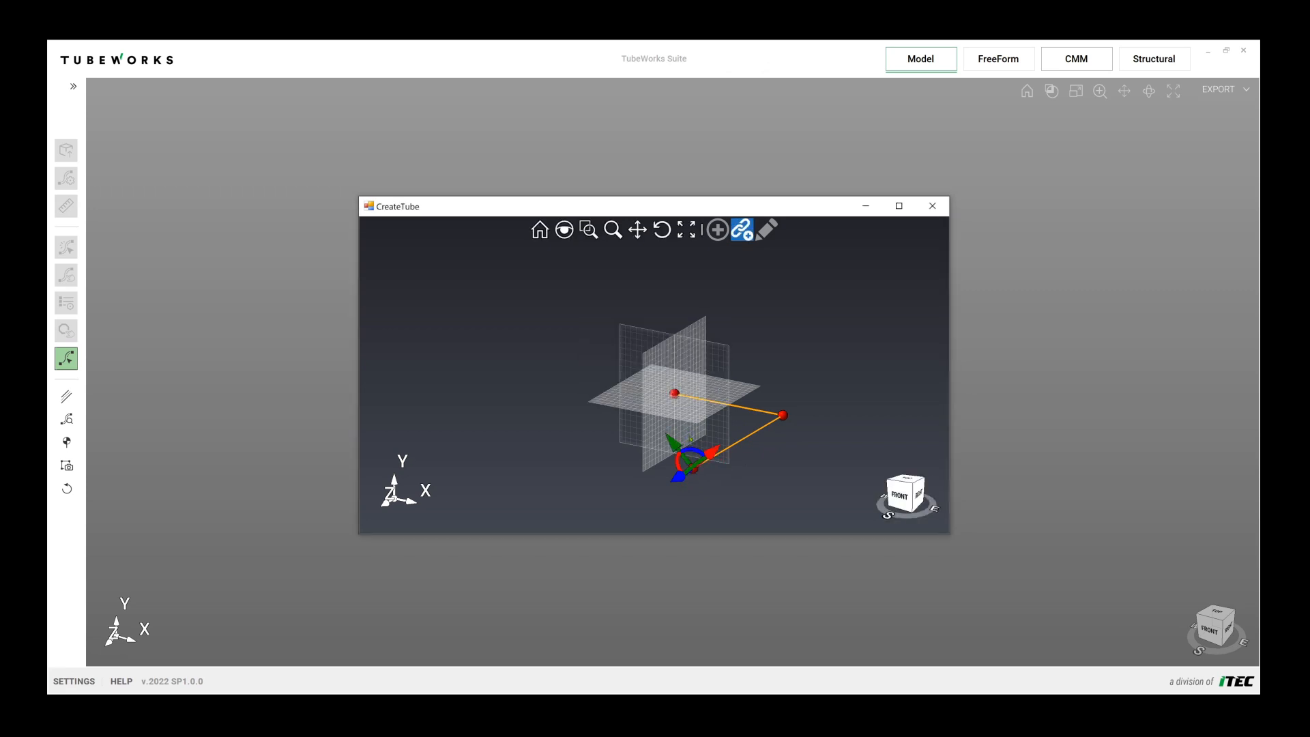
left_click_drag(688, 439, 580, 348)
middle_click_drag(617, 431, 584, 424)
left_click_drag(565, 357, 478, 407)
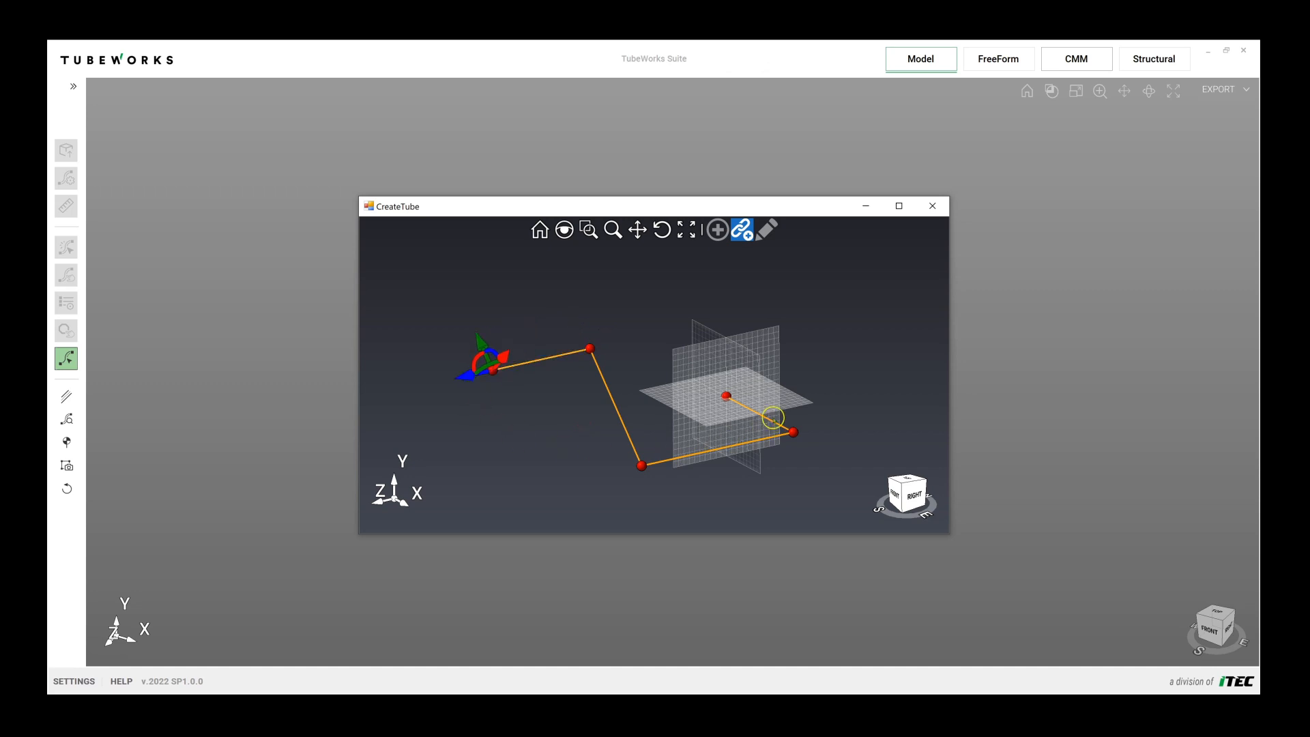
- Edit the centerline and set the angle of the first bend to 110 degrees
left_click(765, 230)
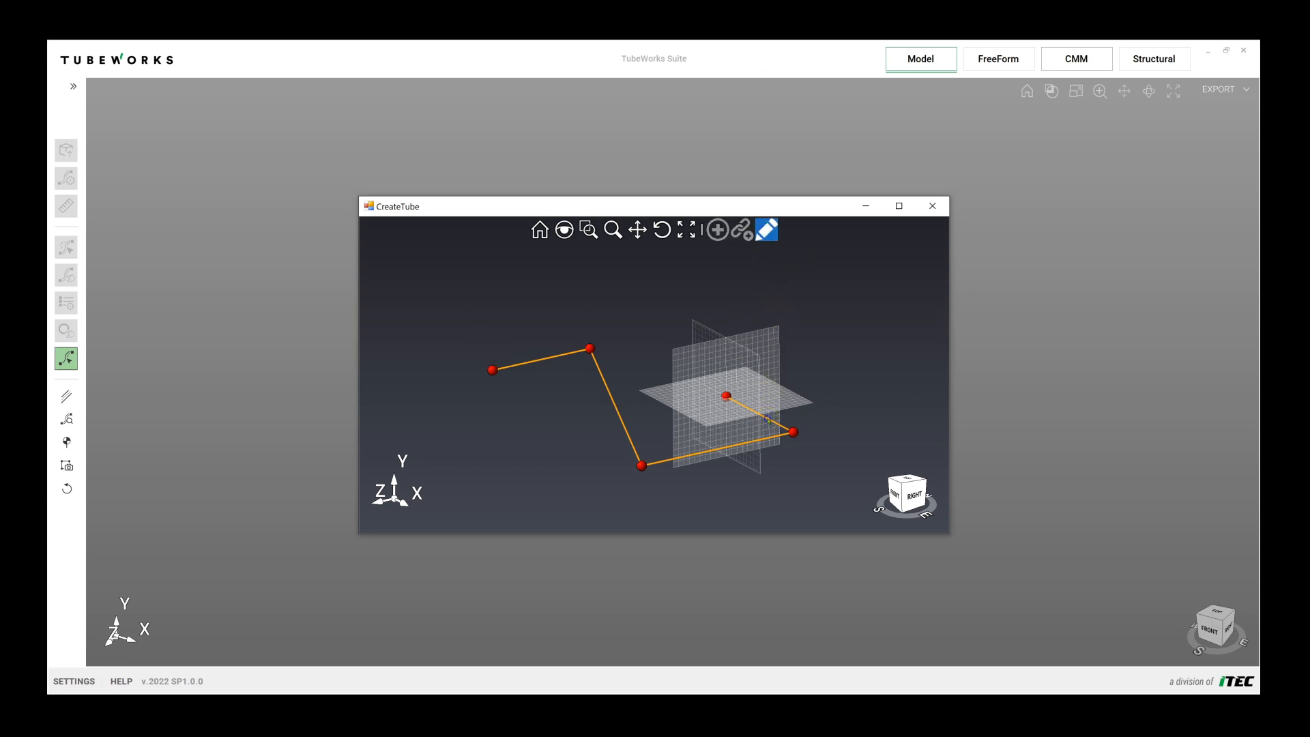
left_click(773, 435)
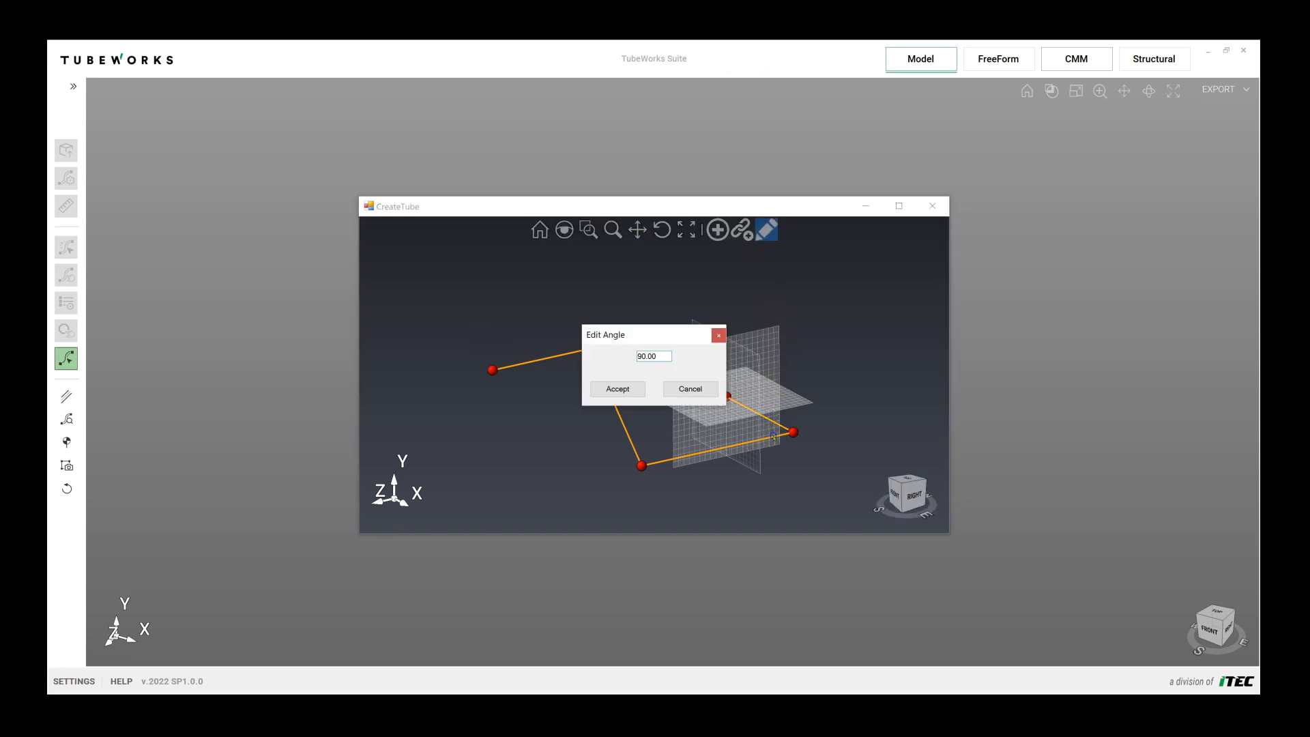
left_click_drag(659, 356, 631, 358)
type("110")
left_click(633, 389)
- Set the length of the last centerline segment to 200 and close the tube centerline editor
mouse_move(634, 389)
middle_mouse_down()
mouse_move(606, 381)
mouse_move(597, 410)
mouse_move(630, 387)
mouse_move(634, 399)
middle_mouse_up()
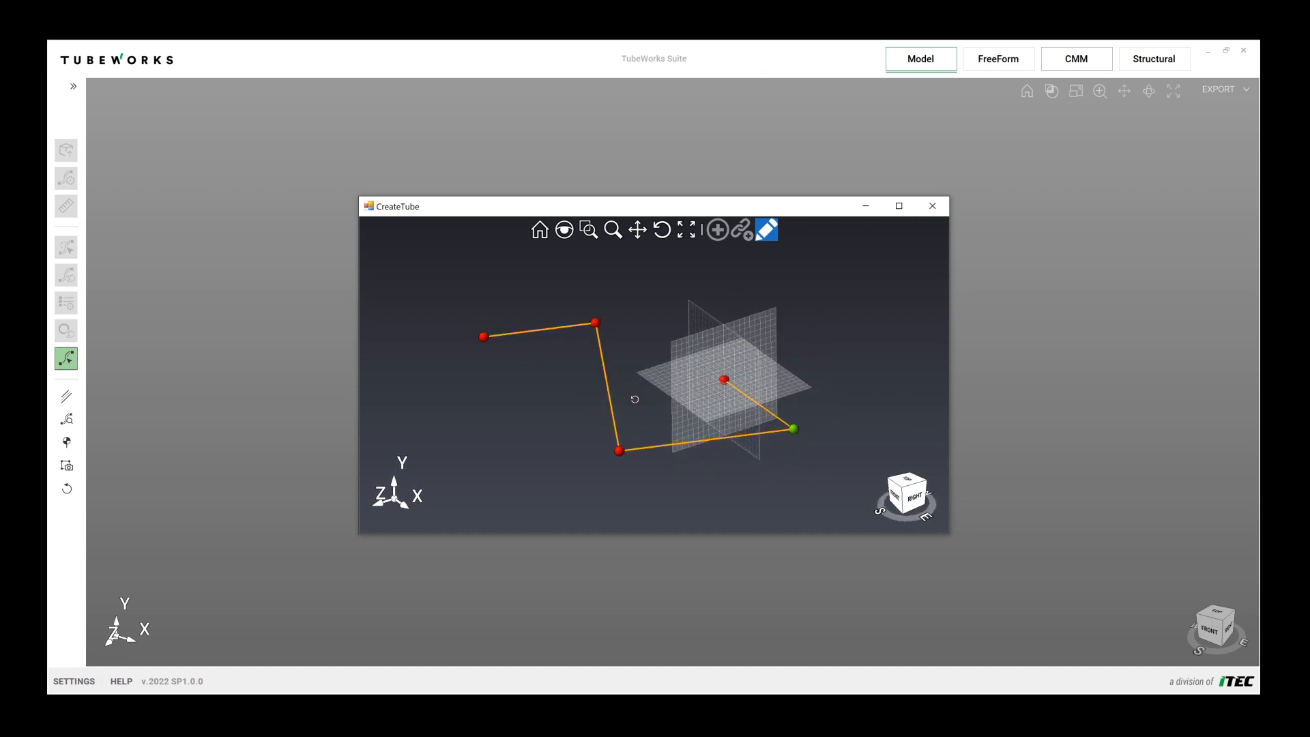
left_click(550, 330)
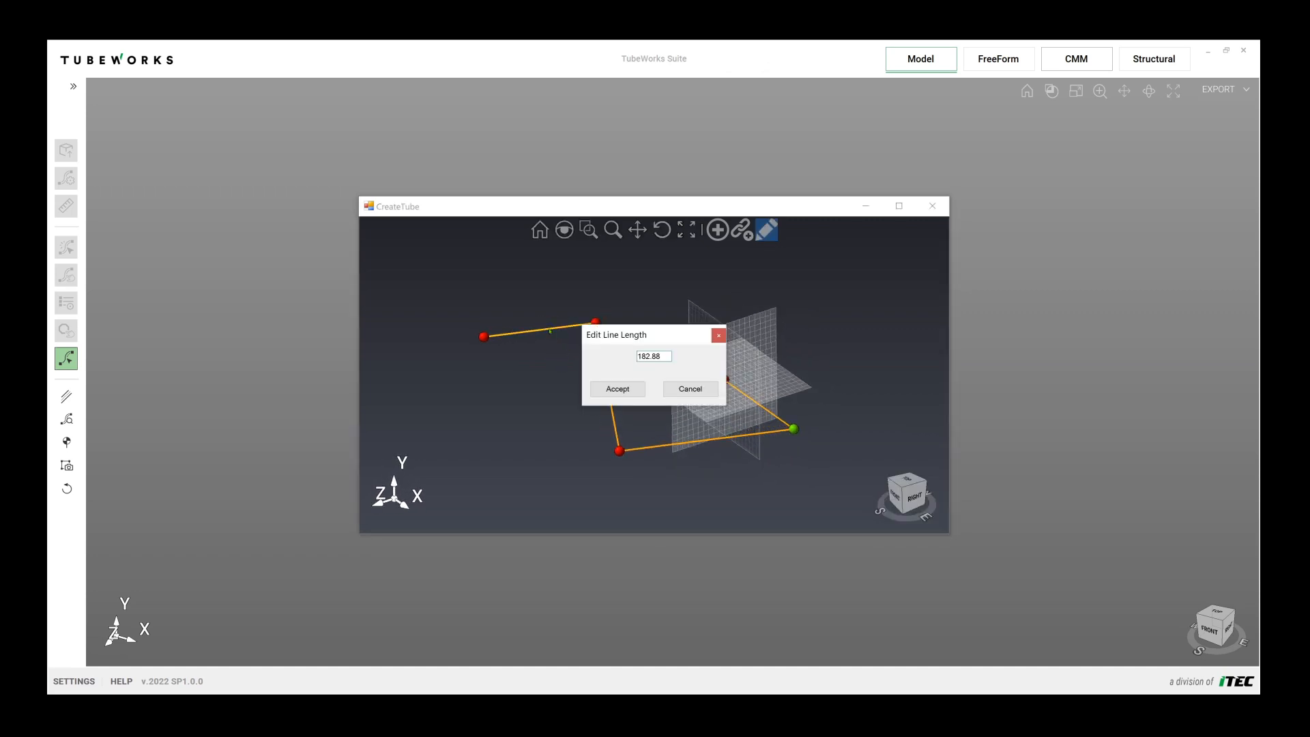
left_click_drag(663, 356, 634, 357)
type("200")
left_click(619, 388)
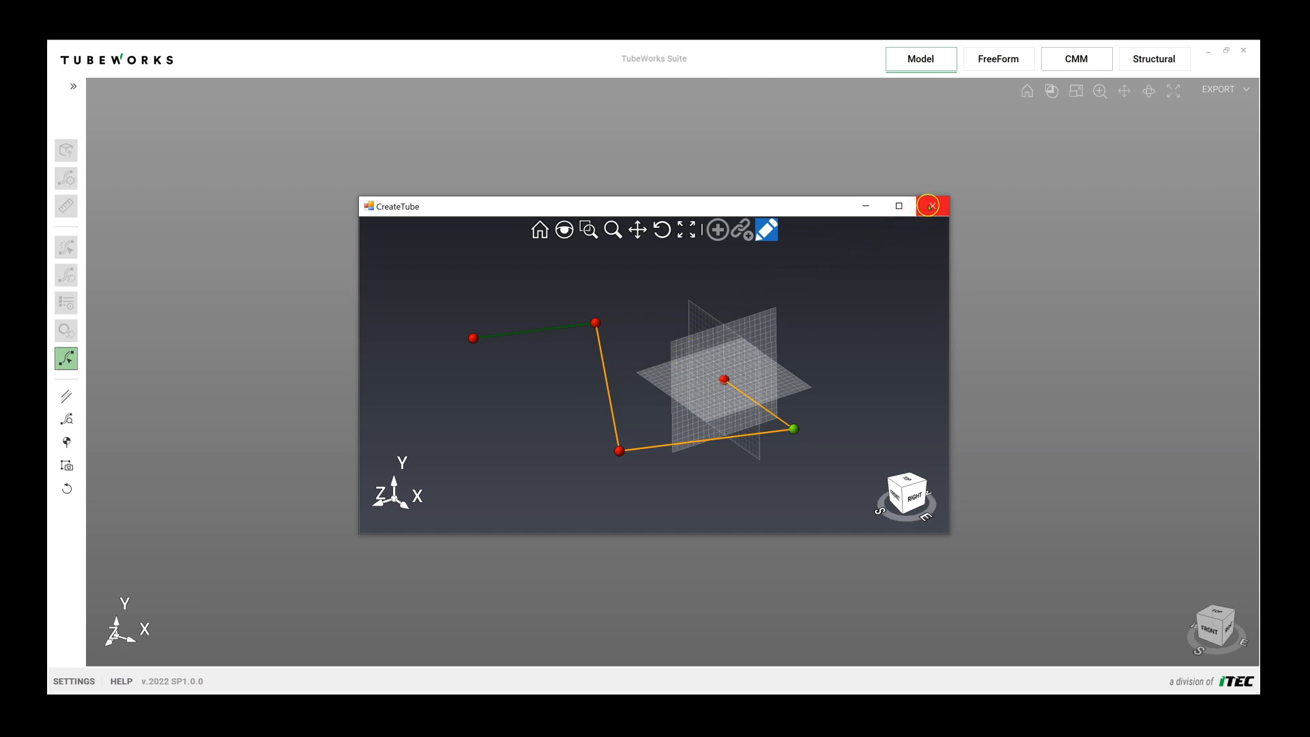
left_click(930, 205)
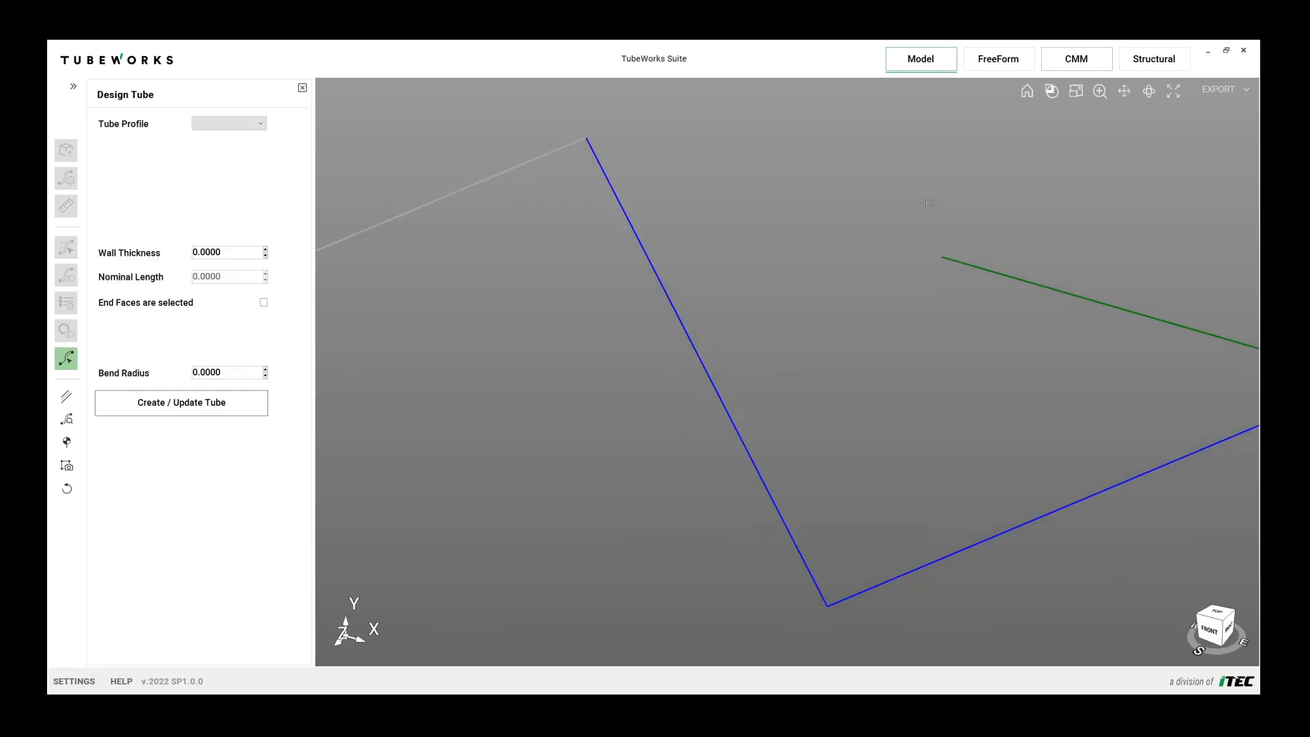
- Give the tube a Round profile with a 25.4 diameter and a wall thickness of 2
scroll(854, 362, "down", 3)
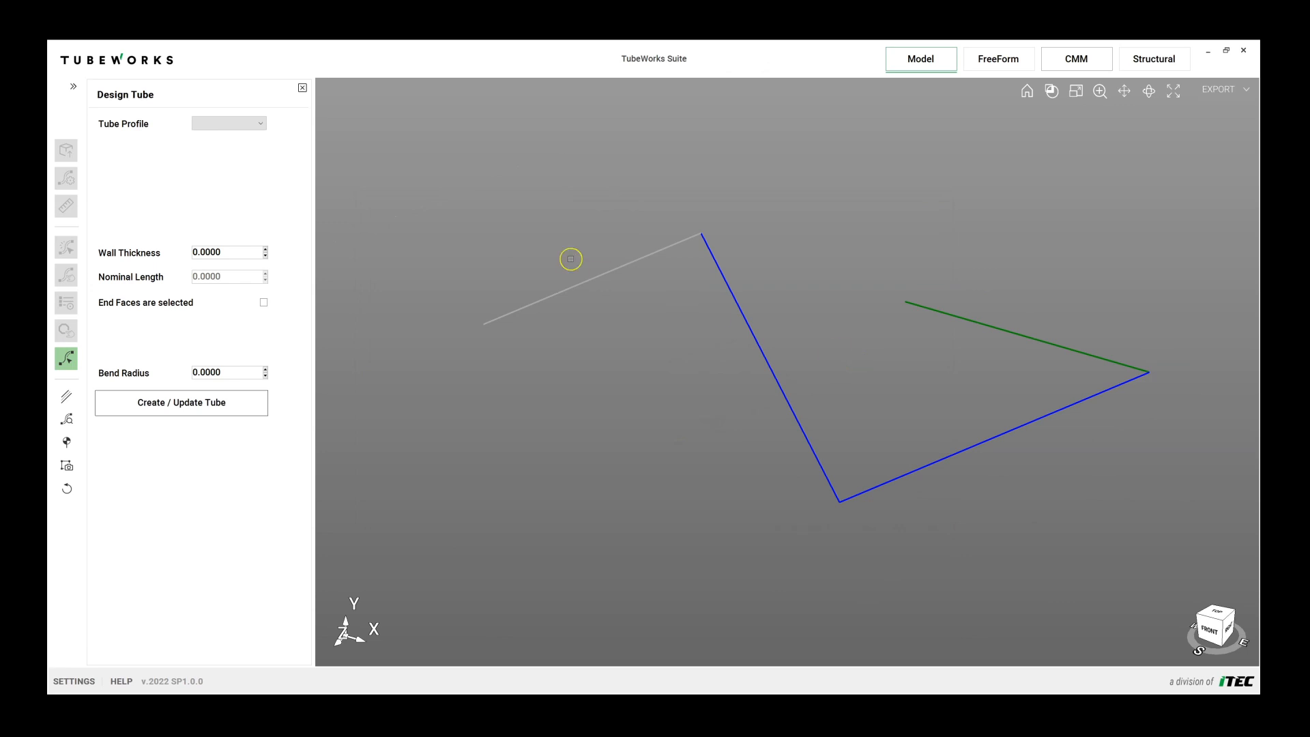
left_click(261, 123)
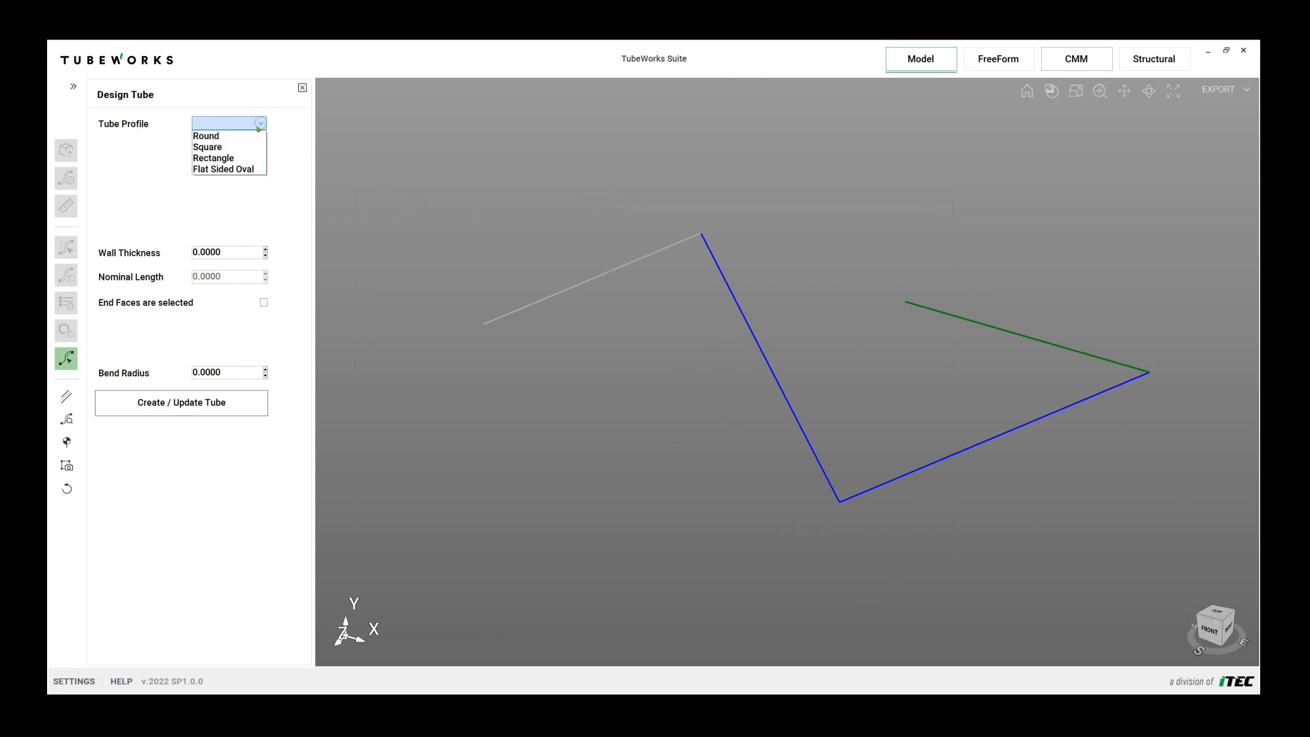
left_click(253, 133)
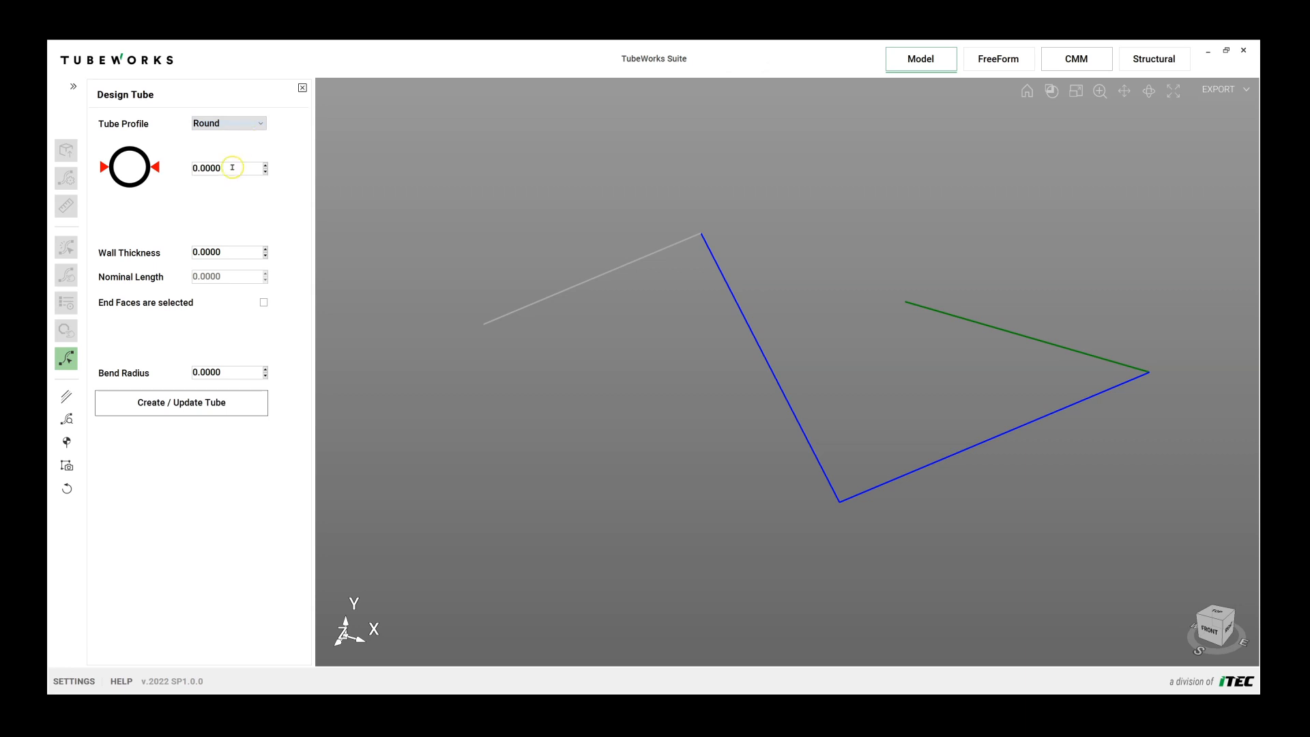
left_click_drag(225, 168, 179, 165)
type("25.4")
key("Return")
left_click_drag(229, 251, 180, 250)
type("2")
- Set the bend radius to 50.8, create the tube, and leave the tube design mode
left_click_drag(229, 373, 183, 372)
type("50.8")
key("Return")
left_click(169, 405)
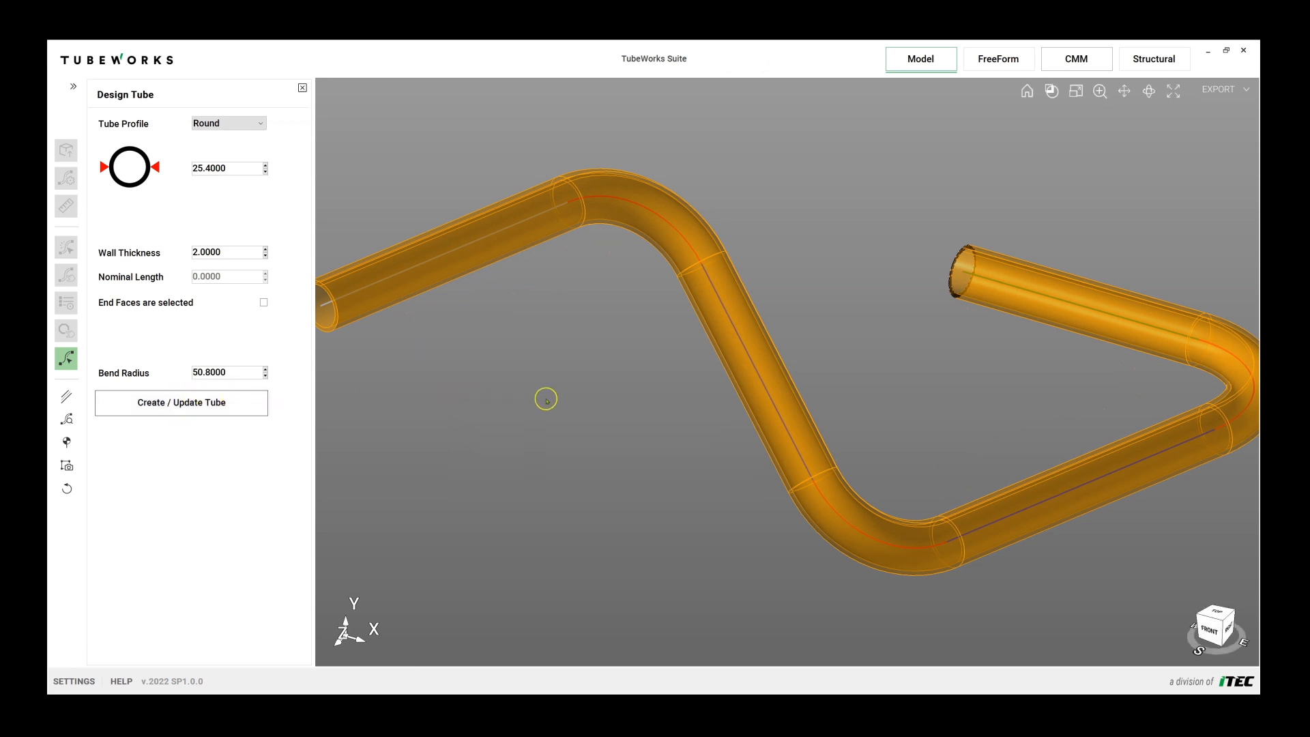
scroll(546, 399, "down", 4)
middle_click_drag(546, 401, 585, 441)
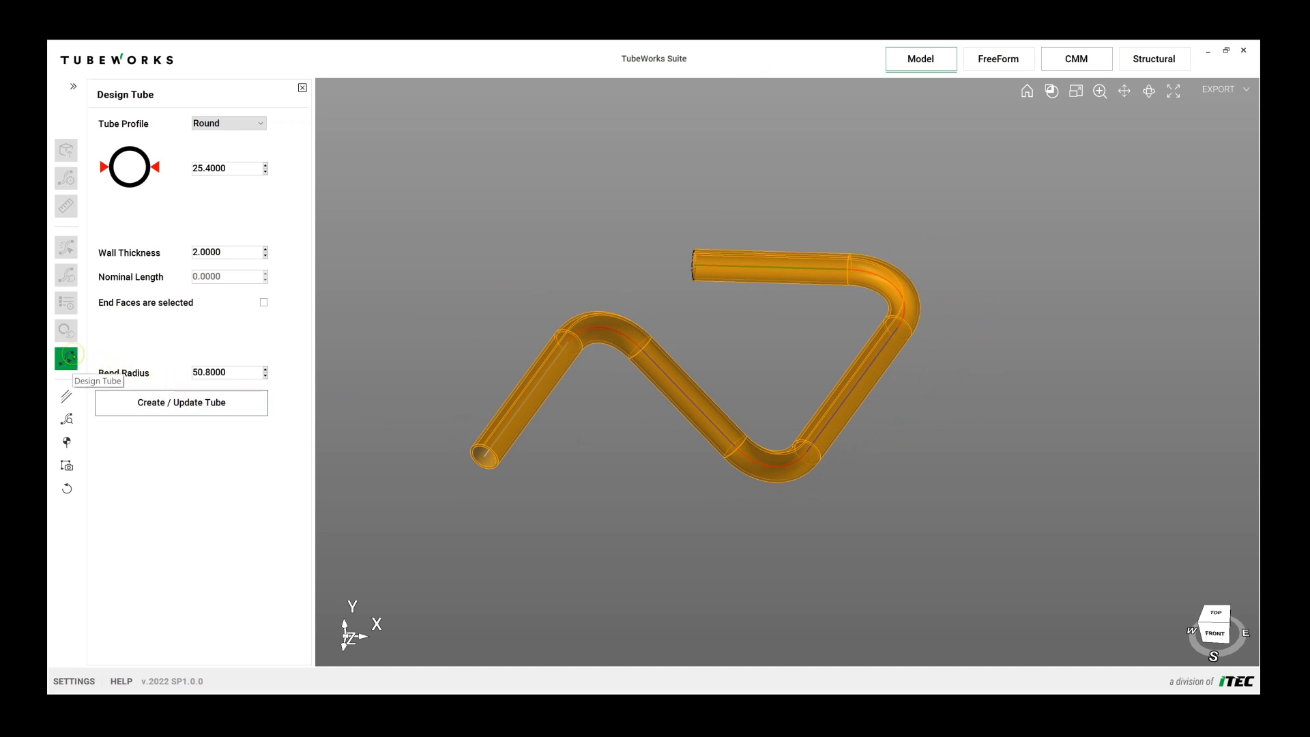
left_click(73, 356)
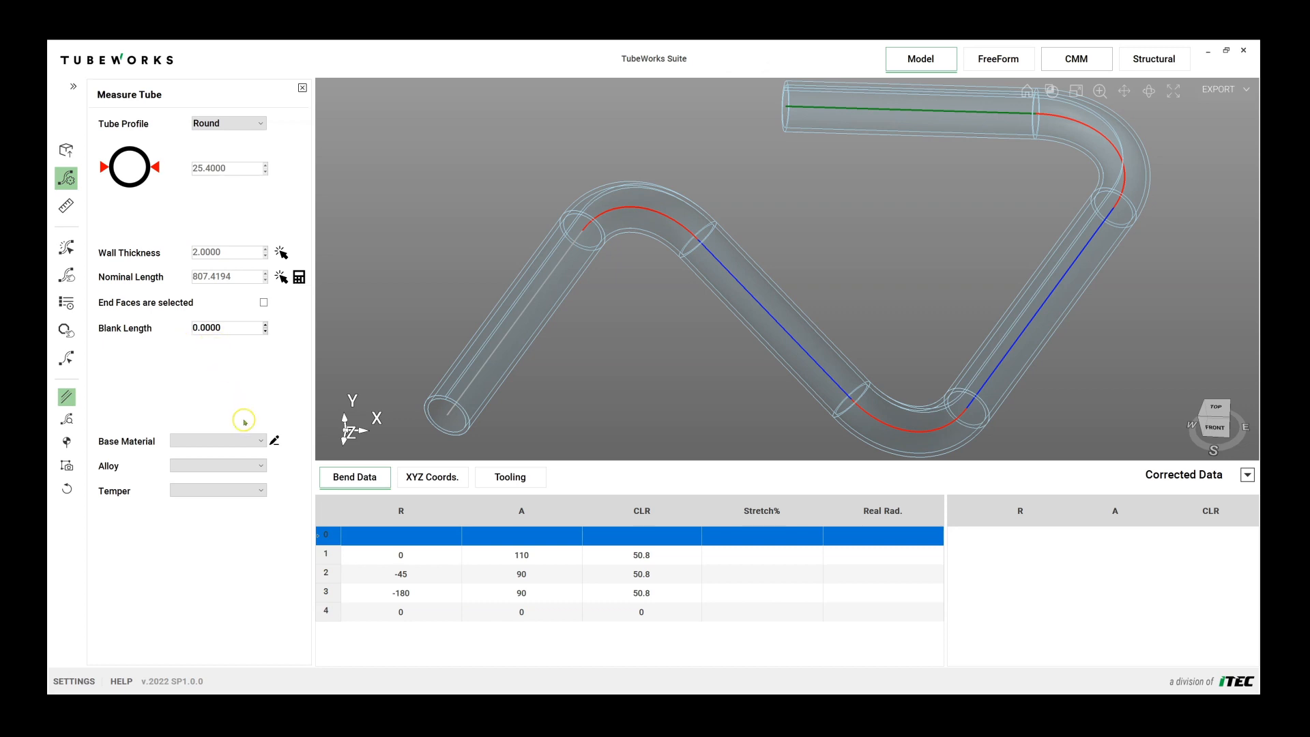
- Specify the designed tube's base material as Stainless Steel, alloy 316L, temper Annealed
left_click(258, 441)
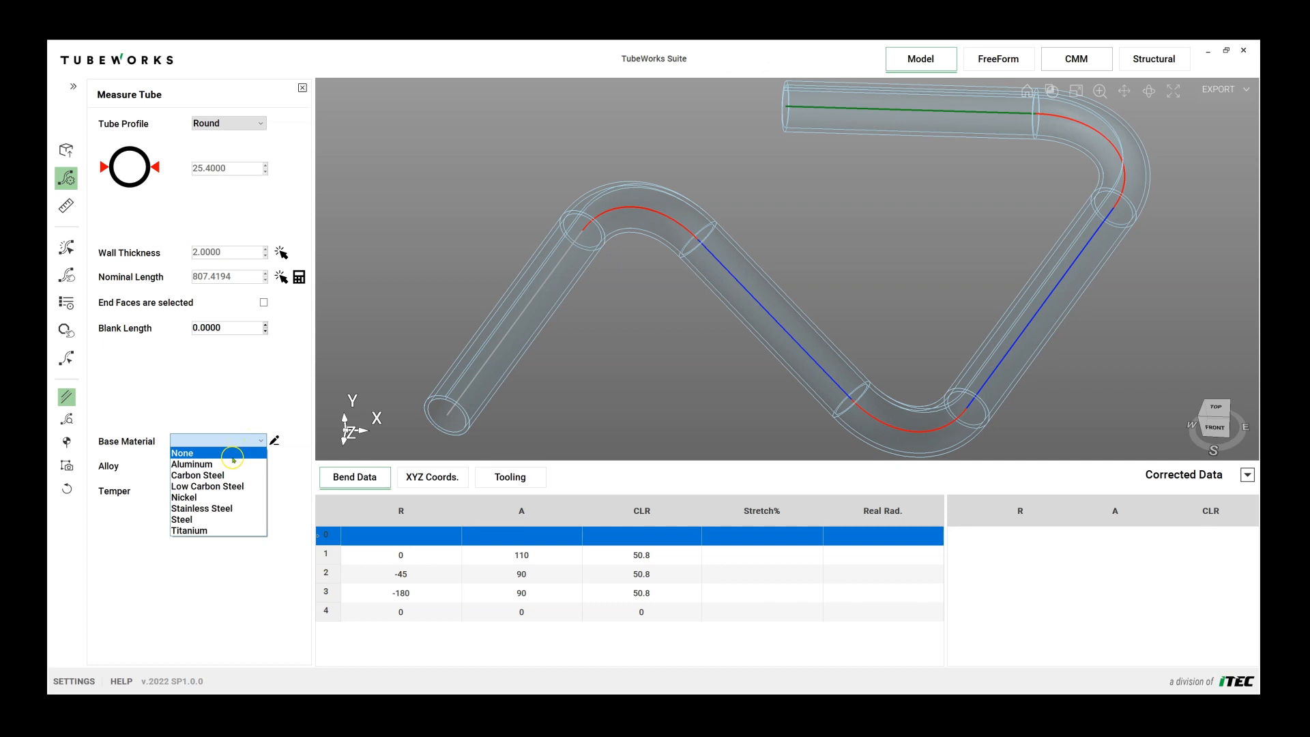
left_click(232, 508)
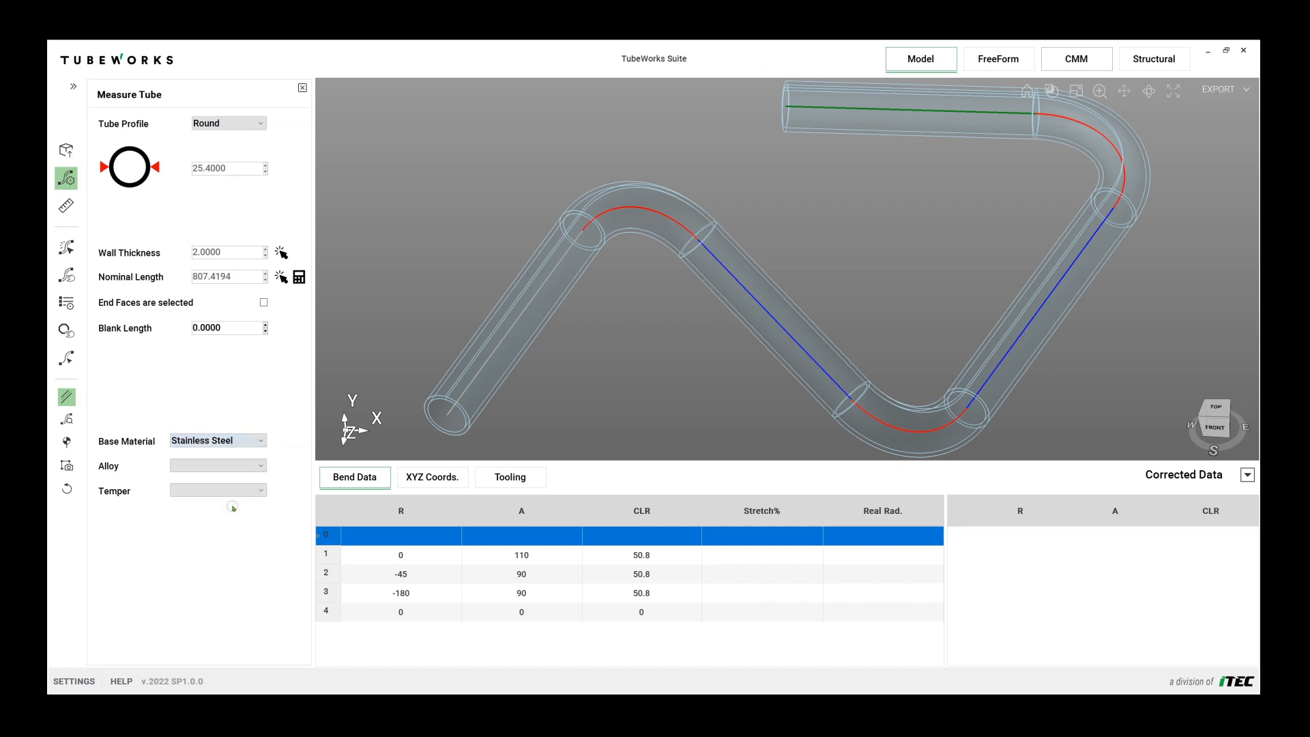
left_click(238, 464)
left_click(219, 543)
left_click(224, 490)
left_click(216, 503)
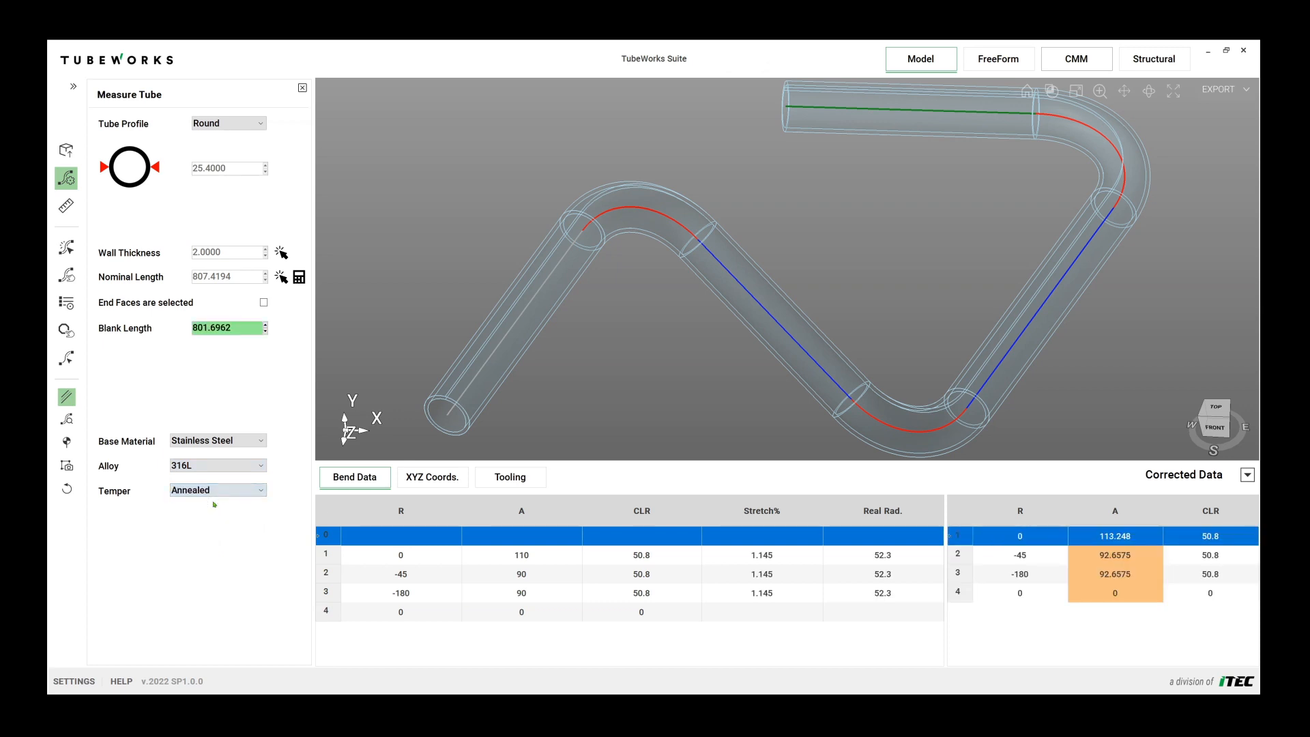
- Start the manual bender report and save the part first as a STEP file named Design Tube
left_click(66, 333)
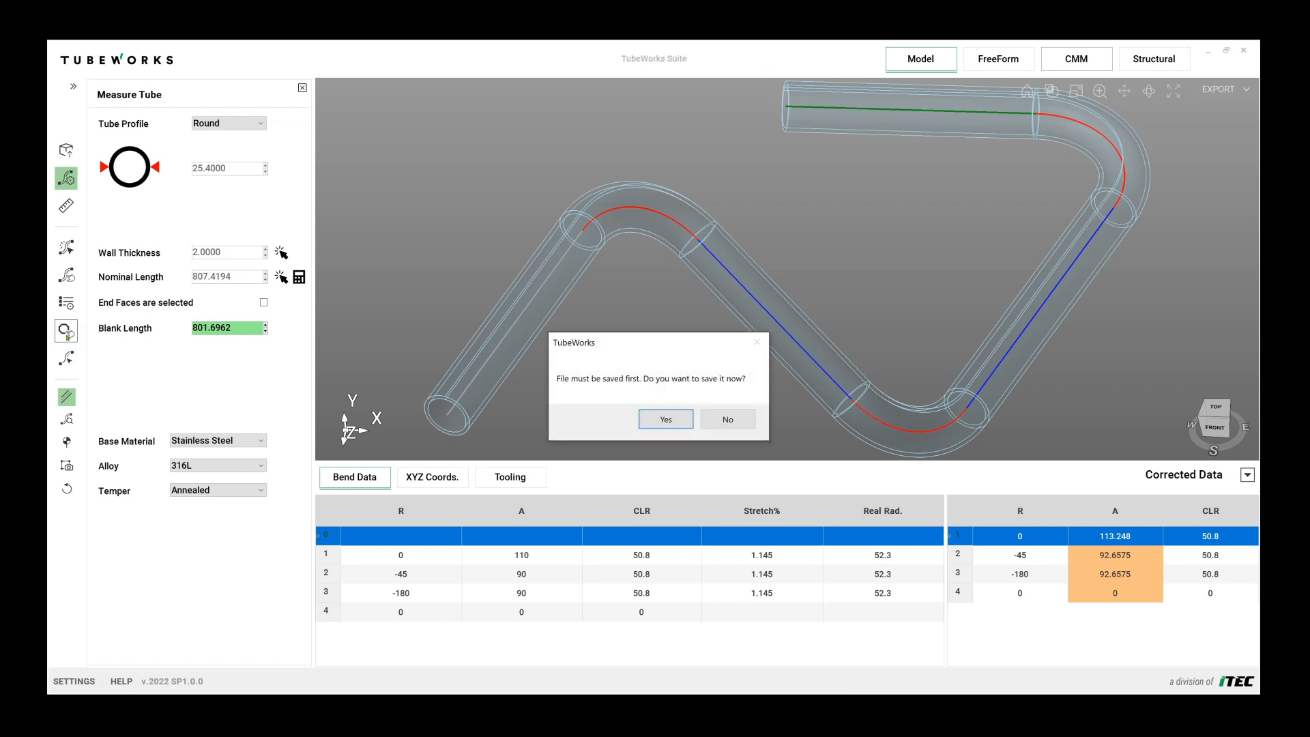
left_click(652, 423)
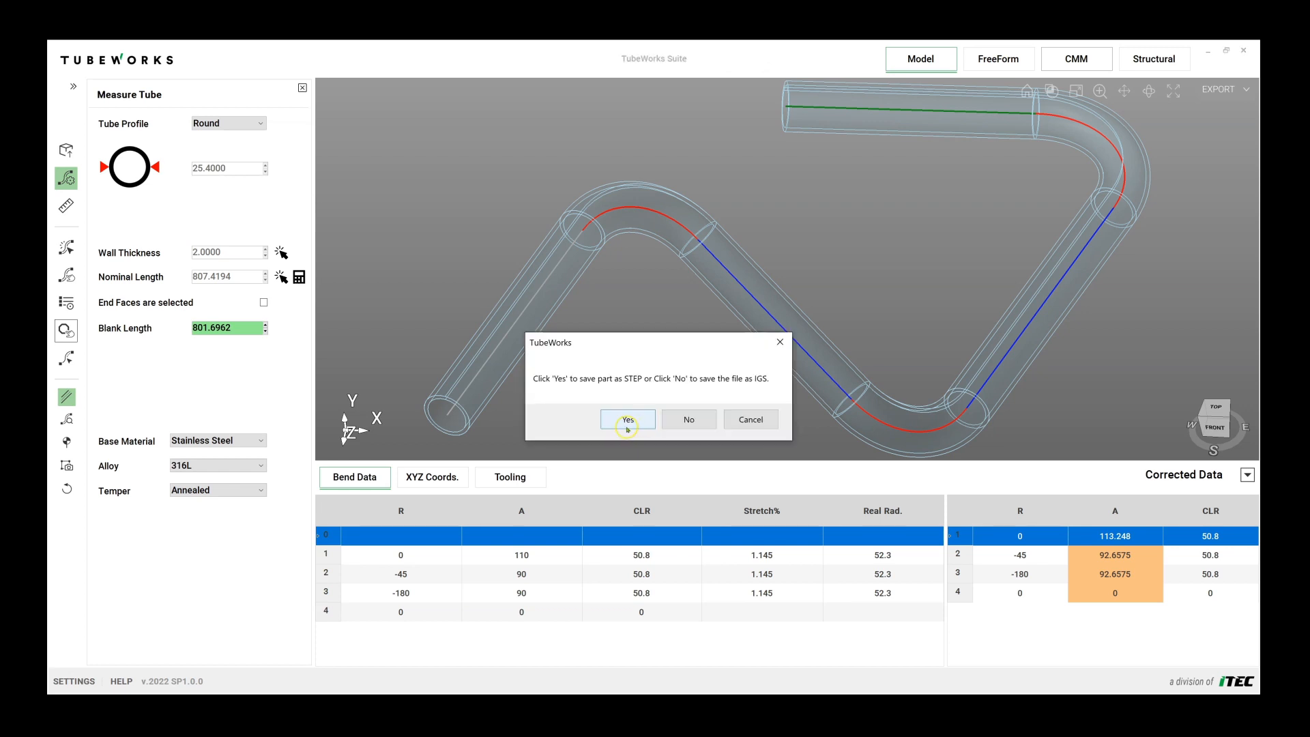
left_click(627, 420)
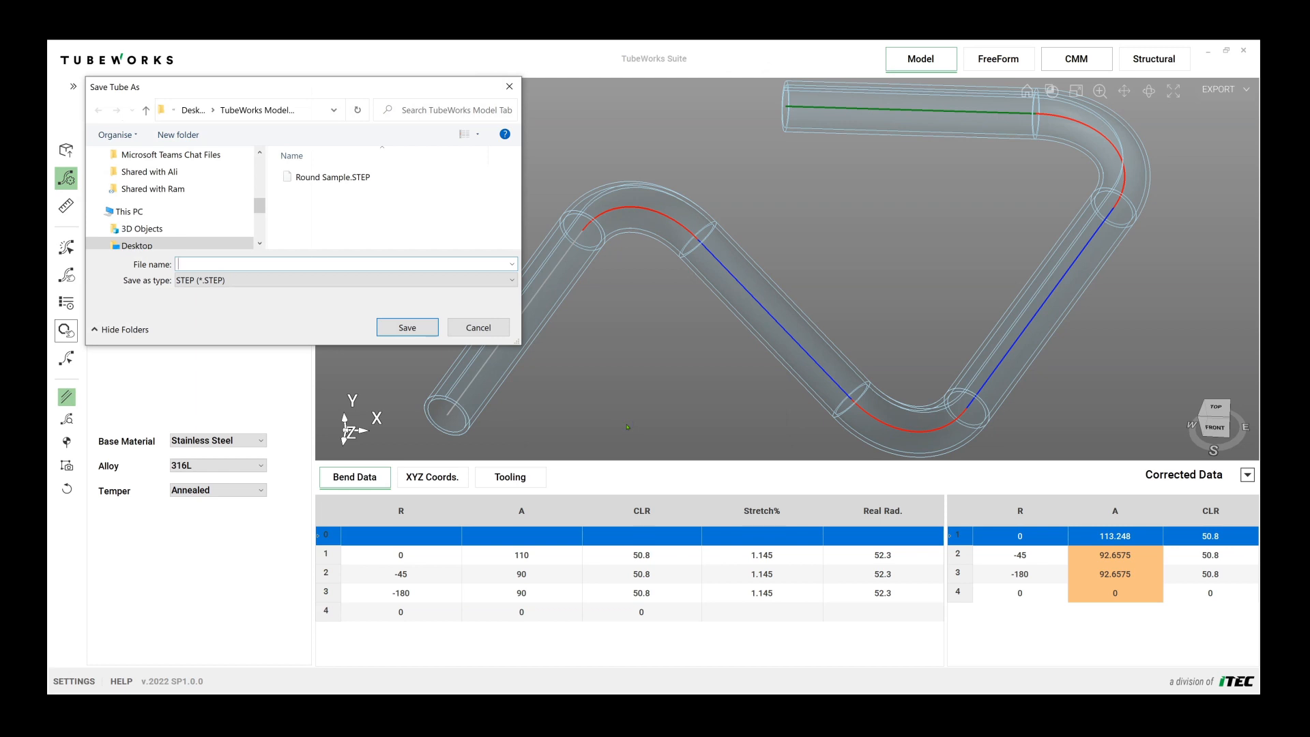
type("Design Tube")
left_click(407, 327)
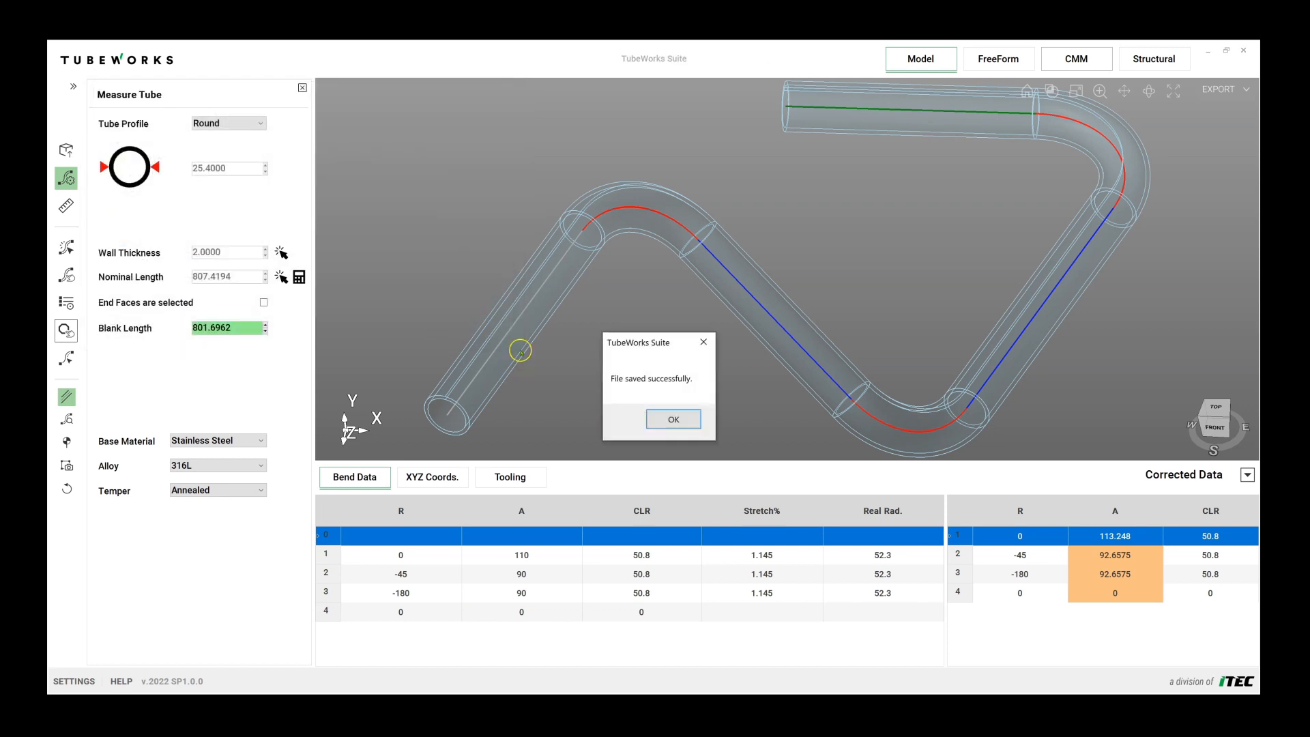
left_click(672, 418)
- Generate the manual bender stop positions report from the corrected data, save it as Design Tube.pdf, and close the report
left_click(636, 436)
left_click(640, 421)
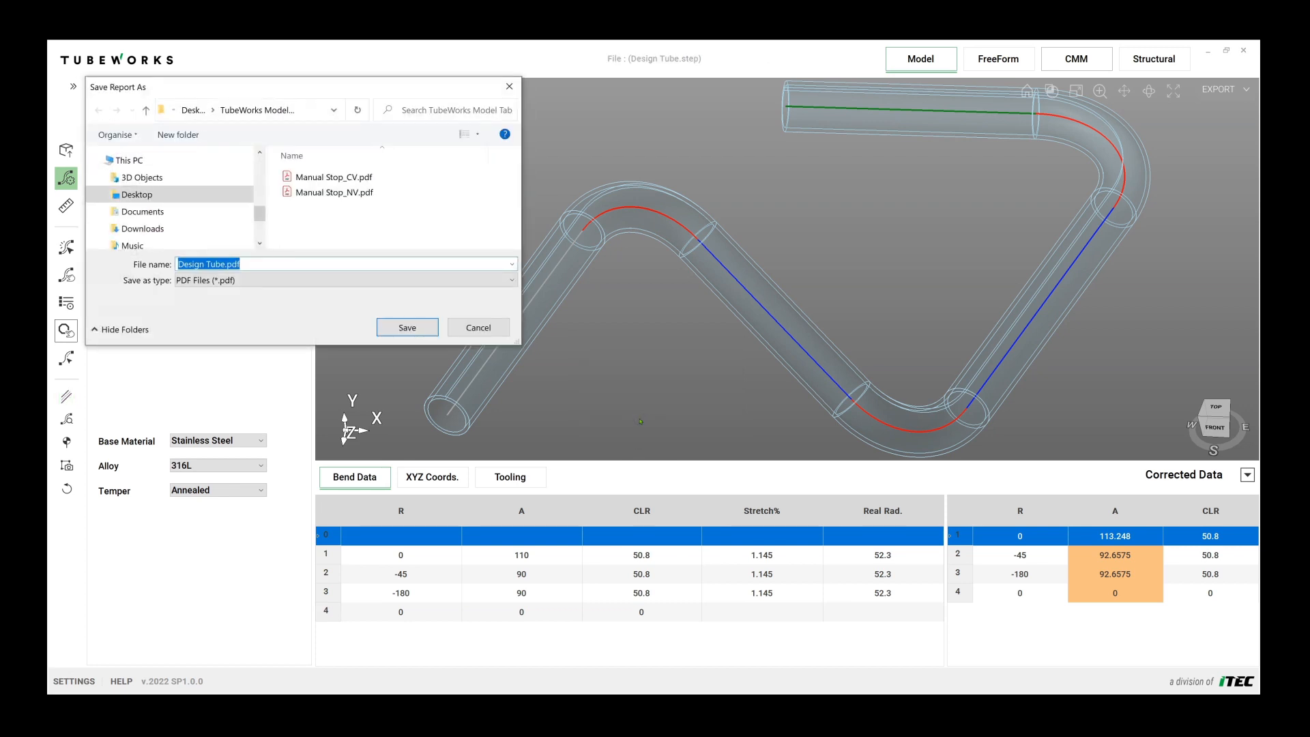
left_click(430, 325)
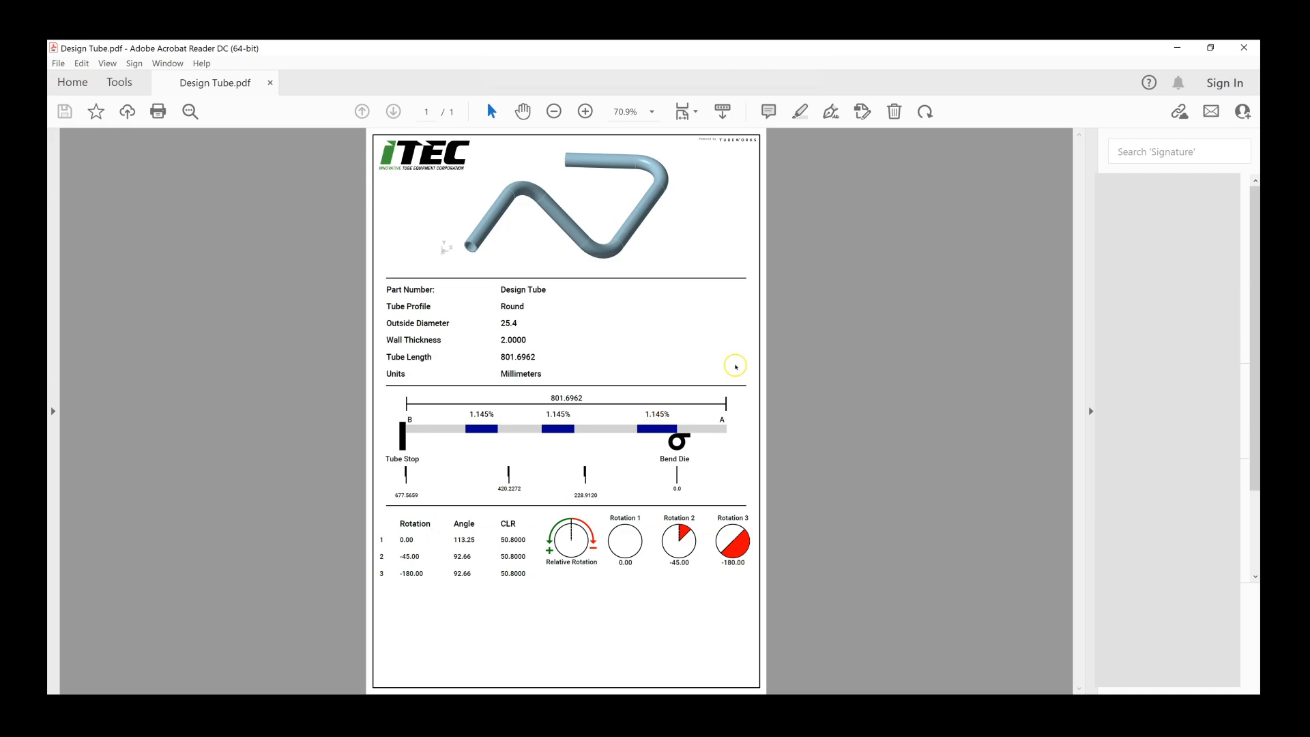
left_click(1239, 45)
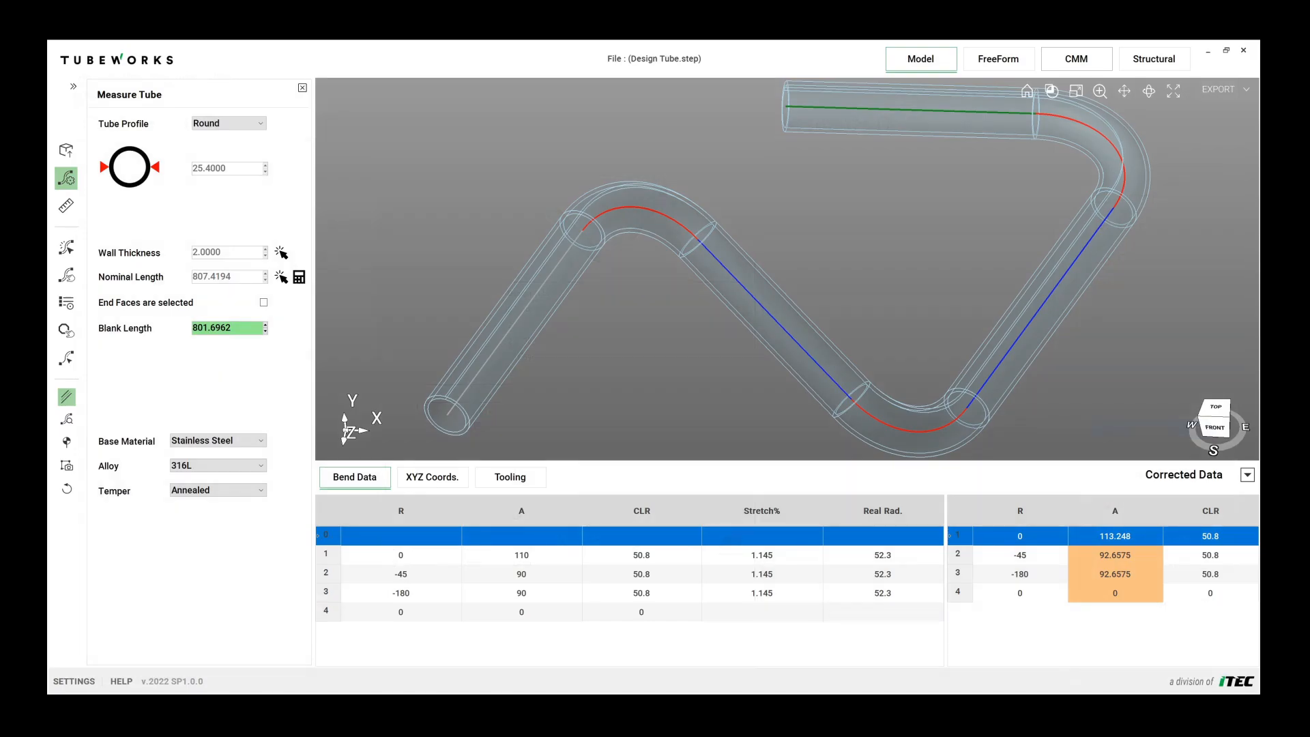